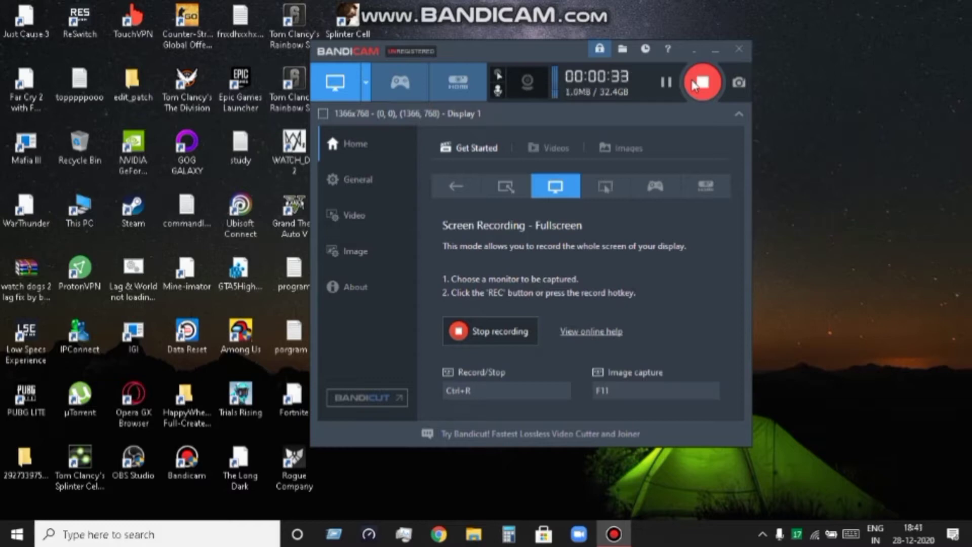
Step: Minimize the recorder and check the computer's processor and installed memory in the system properties from This PC
click(693, 49)
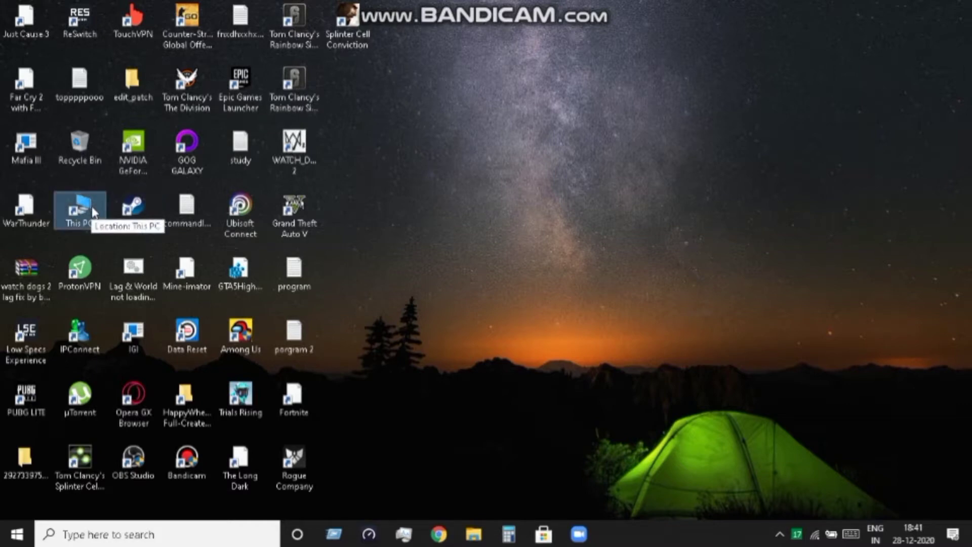
double_click(93, 212)
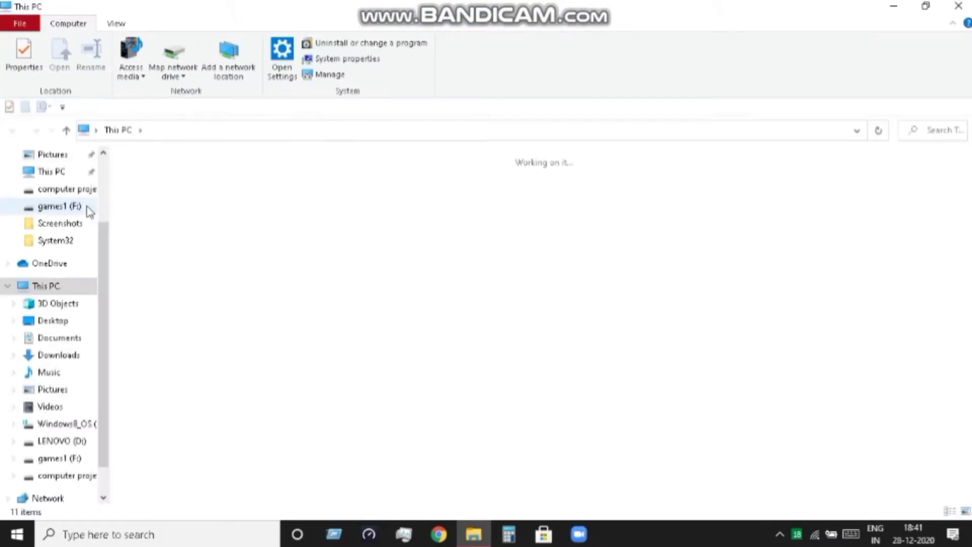
right_click(366, 334)
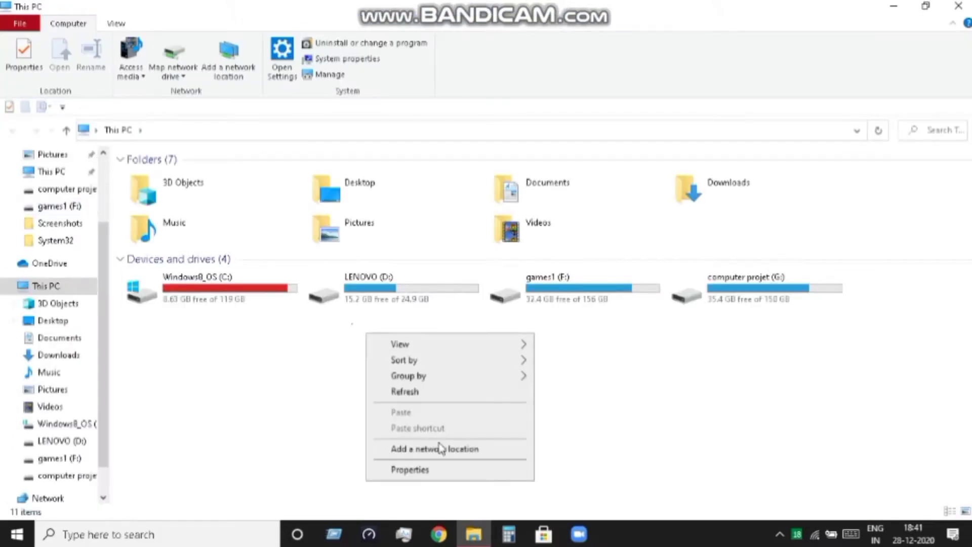
click(439, 466)
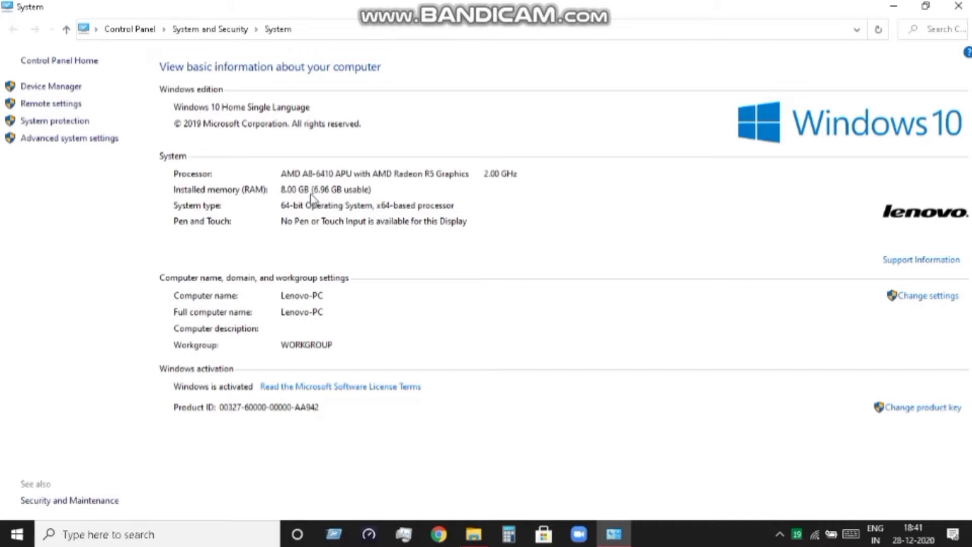
key(alt+F4)
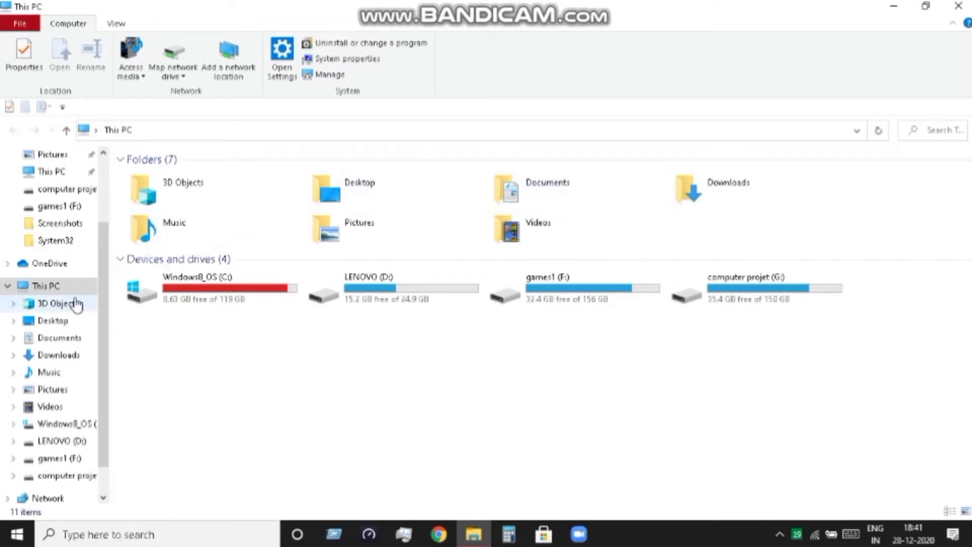
Step: Go to Documents, My Games, Rainbow Six - Siege and open the account-ID subfolder inside it
click(53, 337)
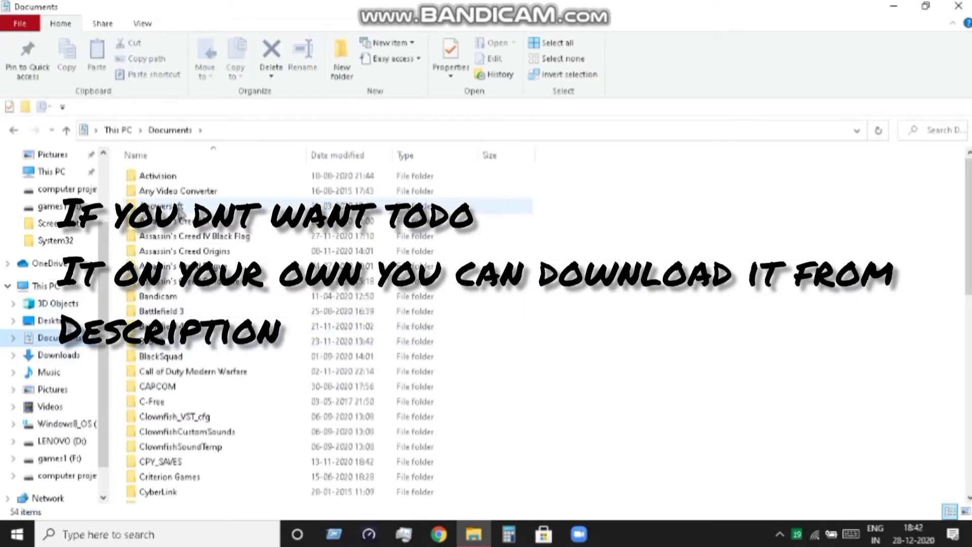
scroll(177, 346, down, 3)
scroll(192, 342, down, 3)
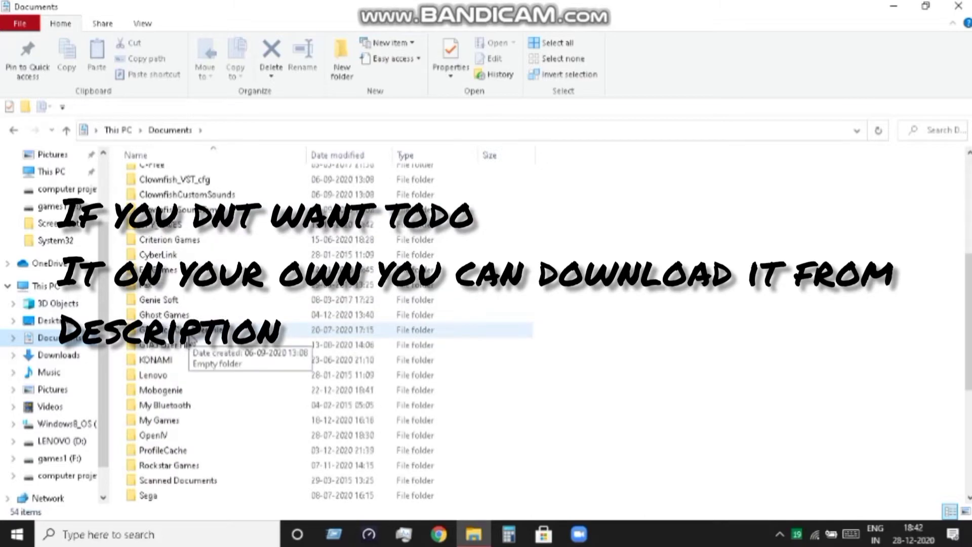
scroll(177, 309, down, 3)
click(176, 303)
double_click(176, 302)
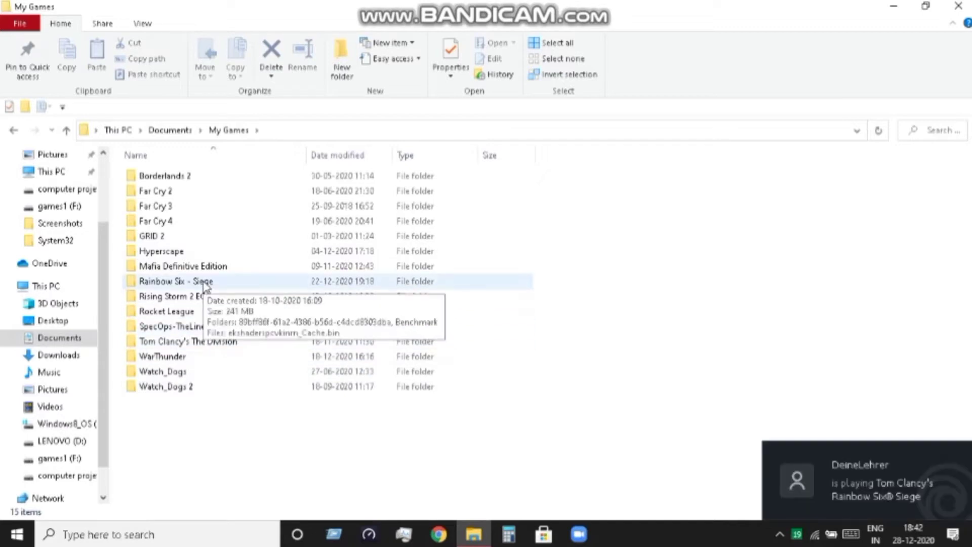
double_click(226, 286)
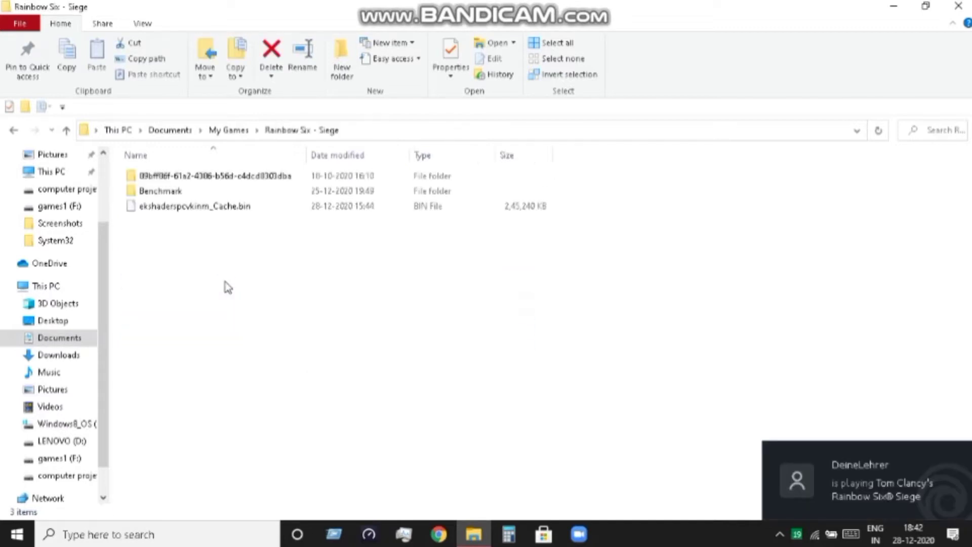
click(245, 177)
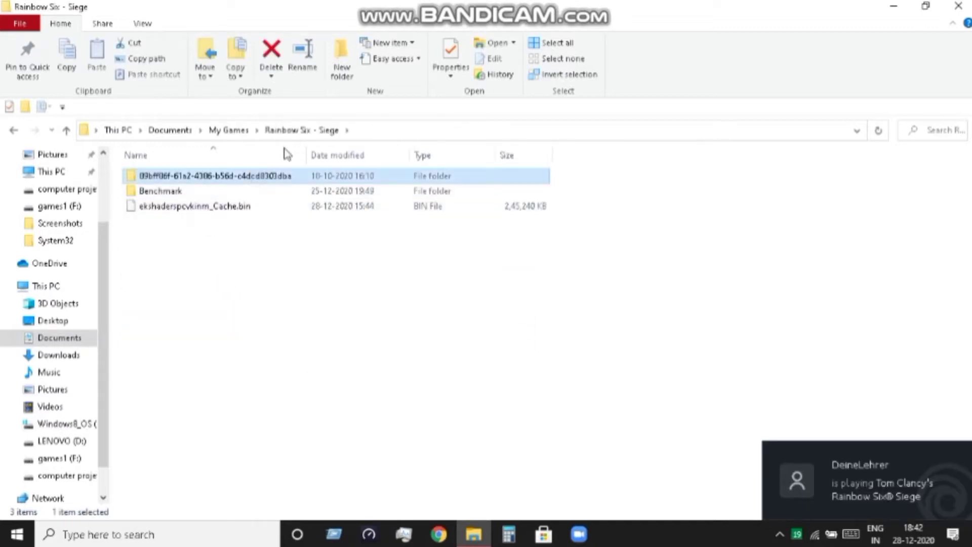
double_click(297, 180)
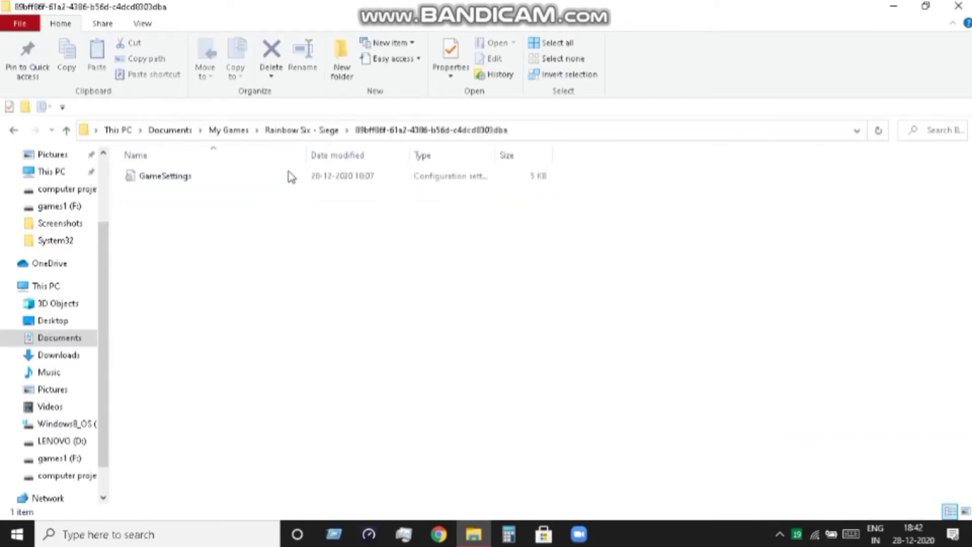
Step: Check the read-only attribute of the GameSettings file in its properties and close them
mouse_move(241, 181)
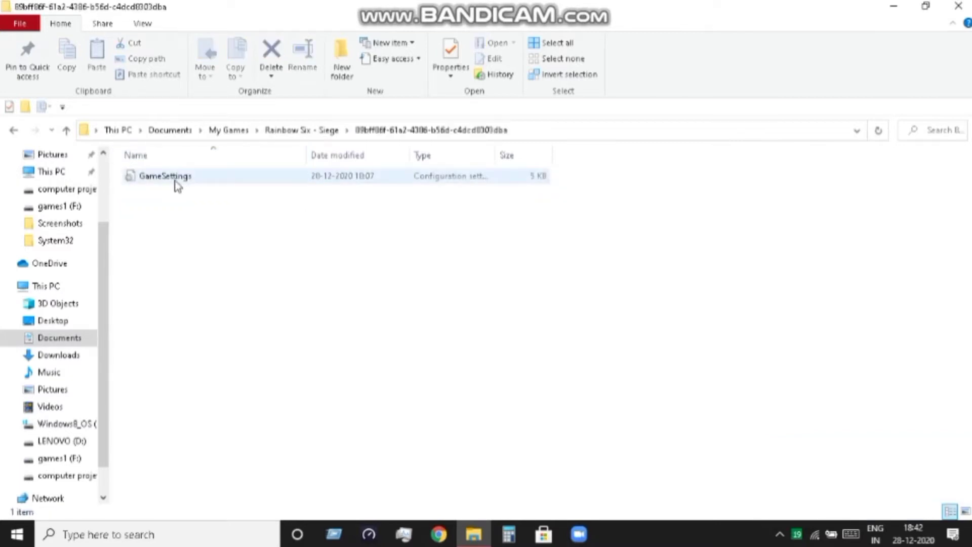
right_click(252, 187)
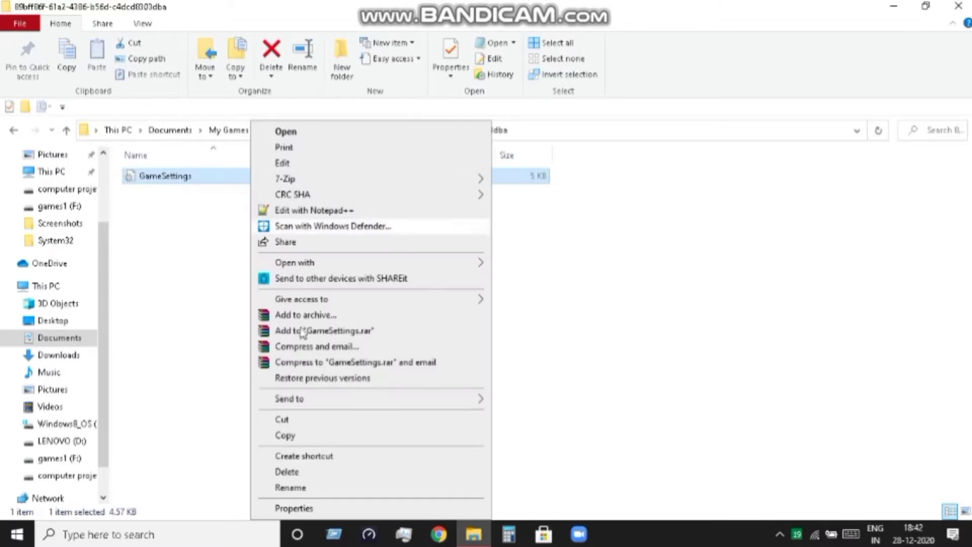
click(349, 508)
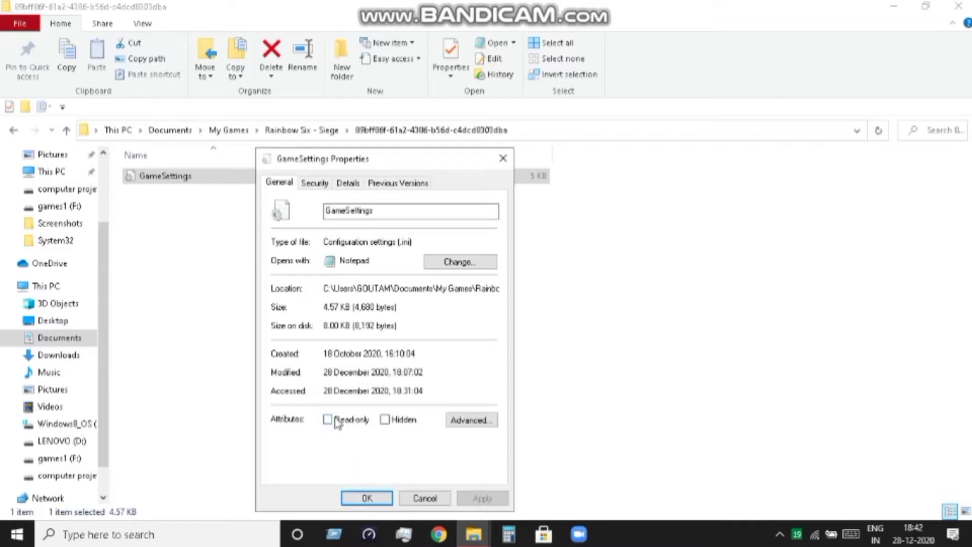
click(363, 497)
Step: Open the GameSettings file for editing in Notepad++
right_click(328, 194)
right_click(326, 179)
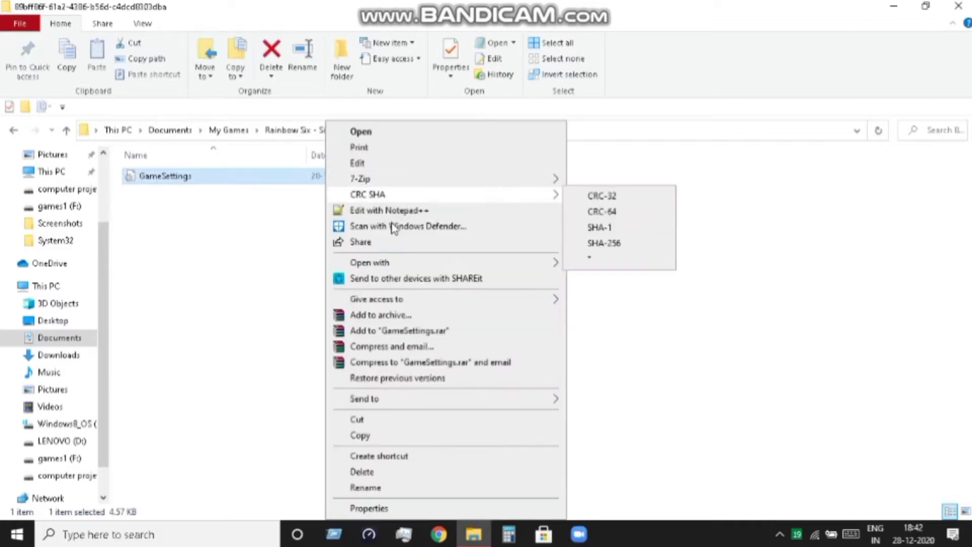
click(401, 212)
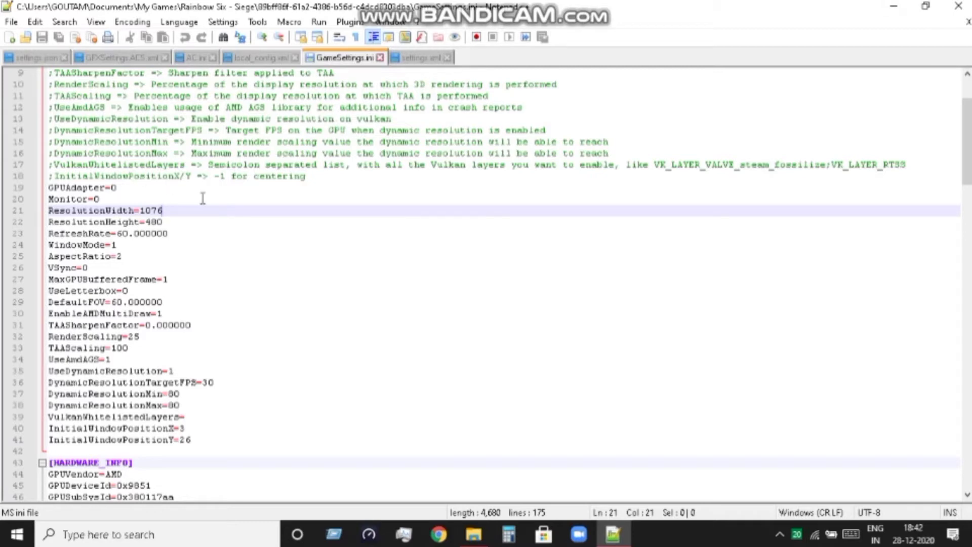
Step: Locate the resolution settings in GameSettings.ini and highlight the ResolutionHeight value
scroll(194, 191, down, 3)
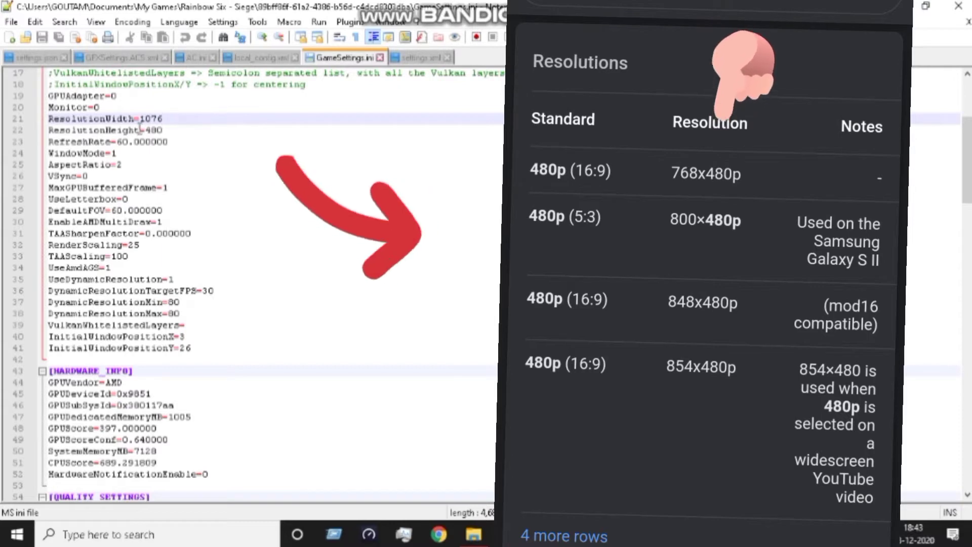
click(175, 131)
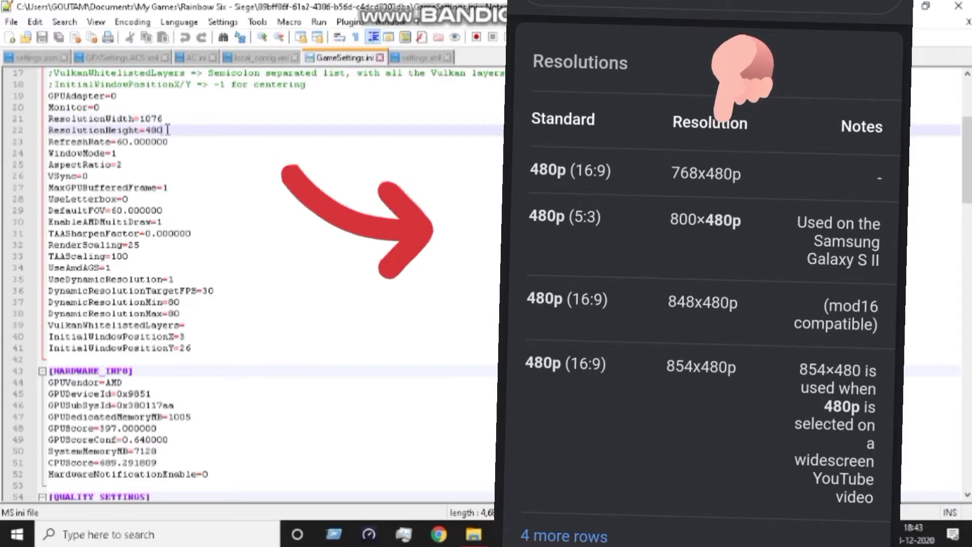
drag(174, 131, 146, 131)
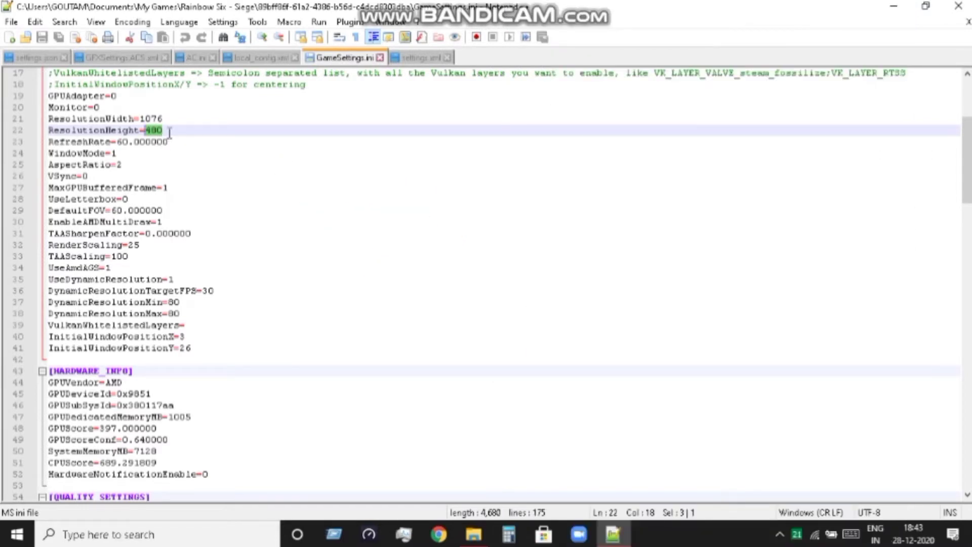
Step: Try alternative ResolutionWidth values such as 800 and 860, and undo the edits
click(141, 119)
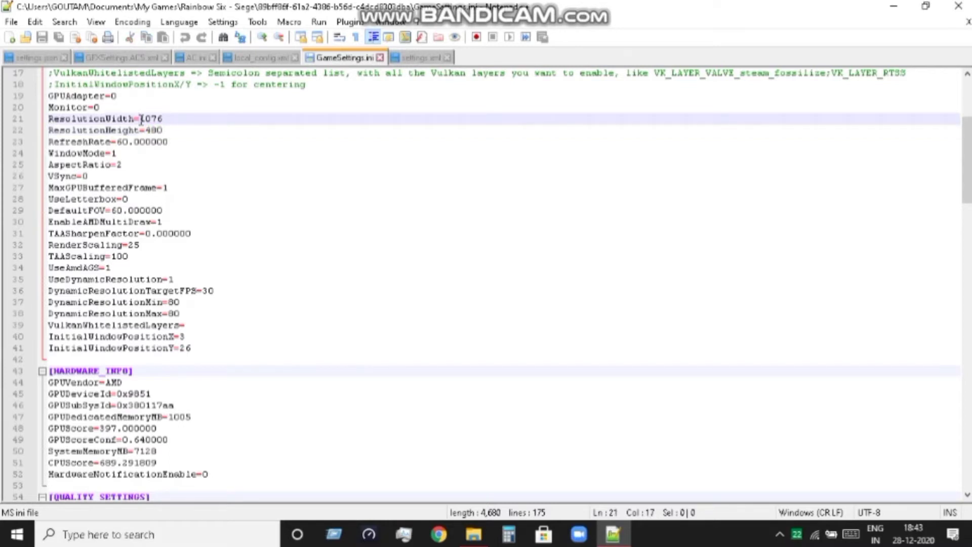
drag(141, 119, 169, 115)
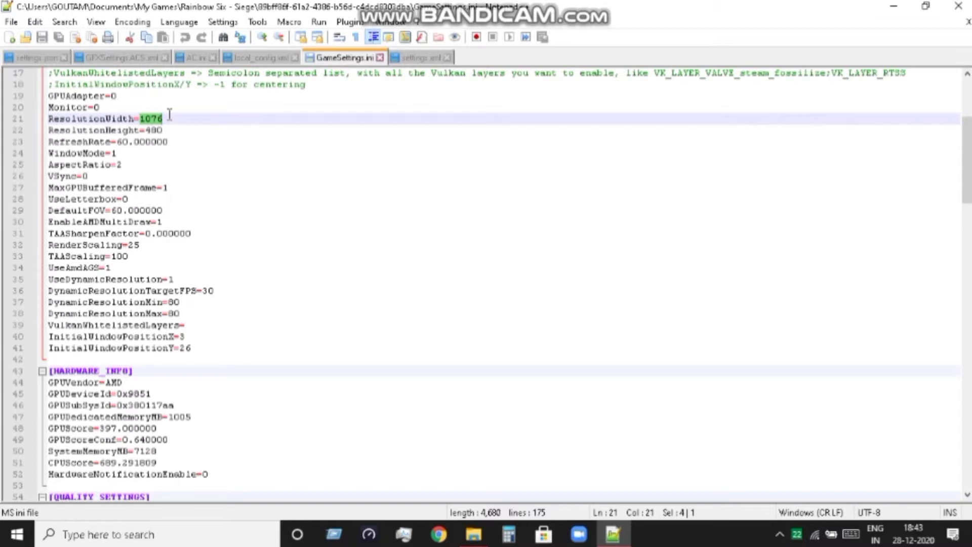
text(800)
key(BackSpace)
key(BackSpace)
key(BackSpace)
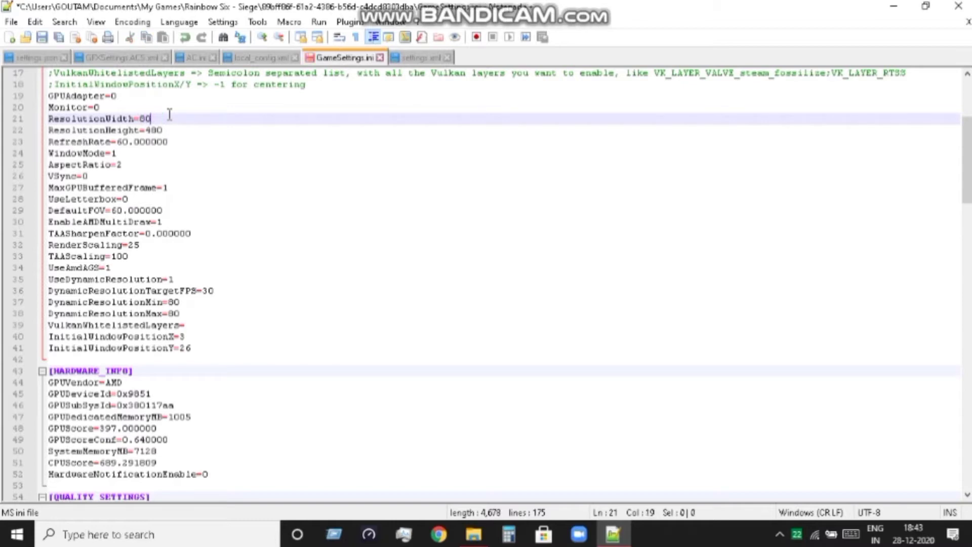
text(764)
key(BackSpace)
key(BackSpace)
text(860)
key(BackSpace)
key(BackSpace)
key(BackSpace)
text(107)
key(BackSpace)
key(BackSpace)
key(BackSpace)
text(800)
key(ctrl+z)
key(ctrl+z)
key(ctrl+z)
key(ctrl+z)
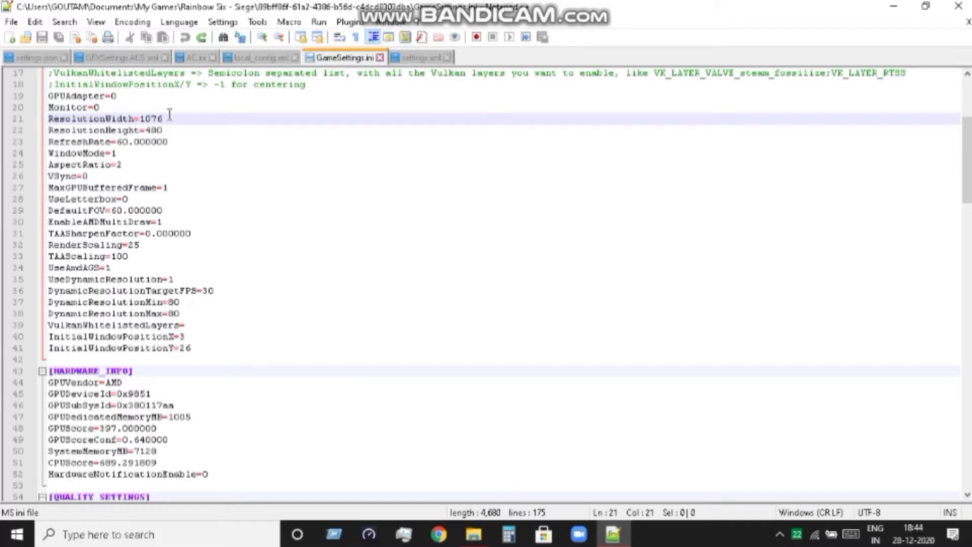
Step: Set WindowMode to 0 in the display settings of GameSettings.ini
scroll(169, 114, down, 3)
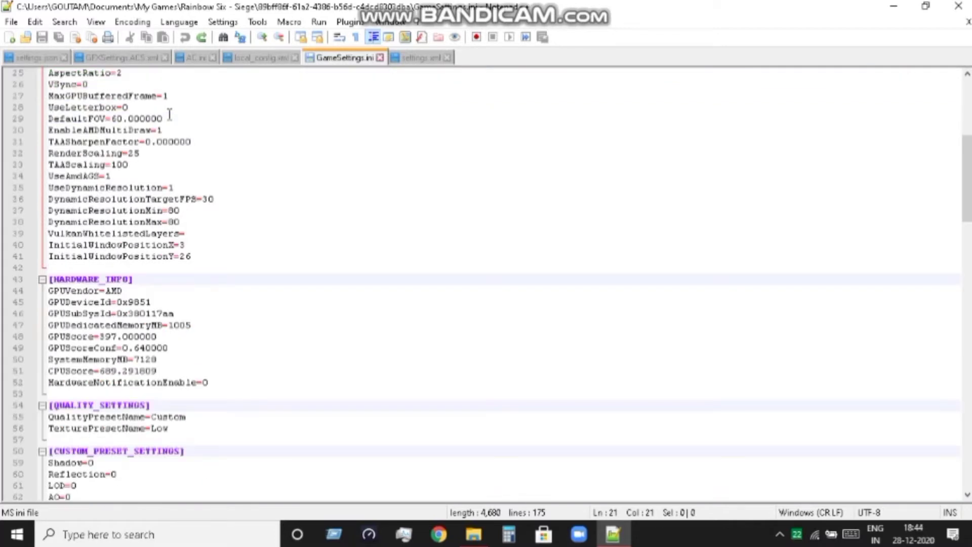
scroll(182, 99, up, 3)
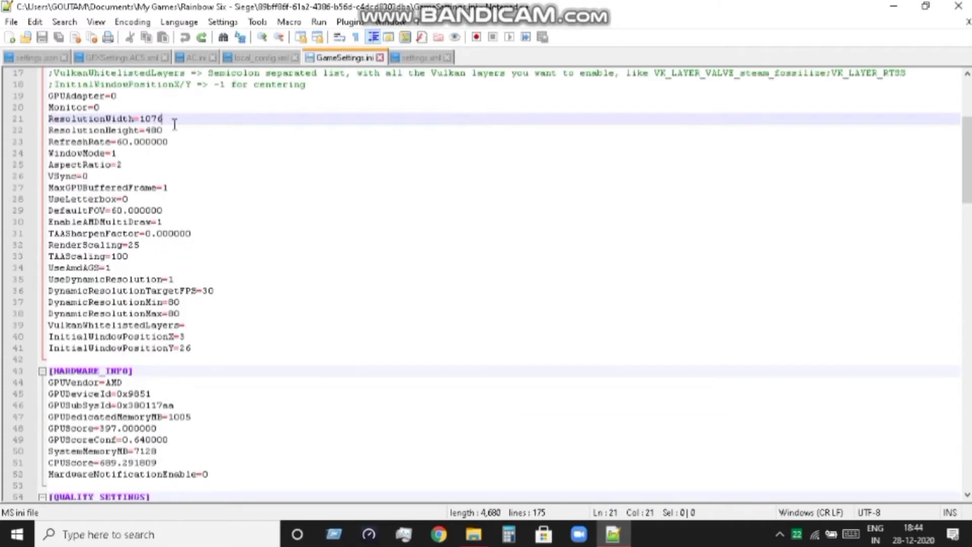
click(148, 153)
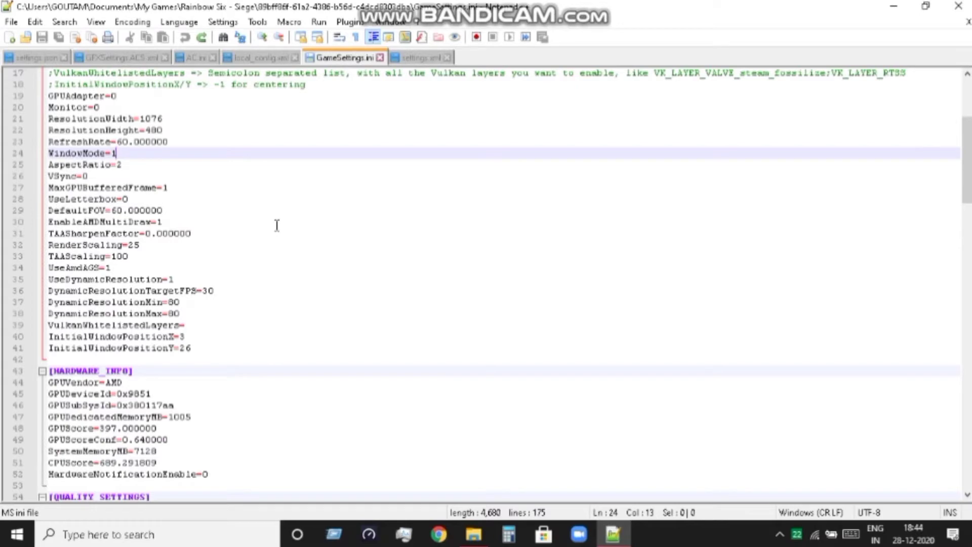
key(BackSpace)
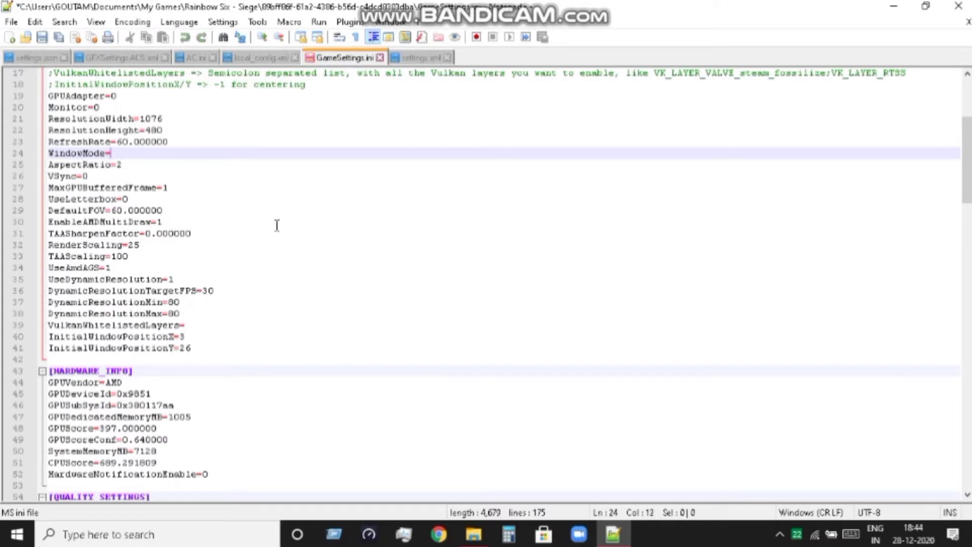
text(0)
Step: Examine the dynamic resolution settings and highlight the DynamicResolutionTargetFPS value
scroll(156, 194, down, 3)
scroll(156, 194, down, 3)
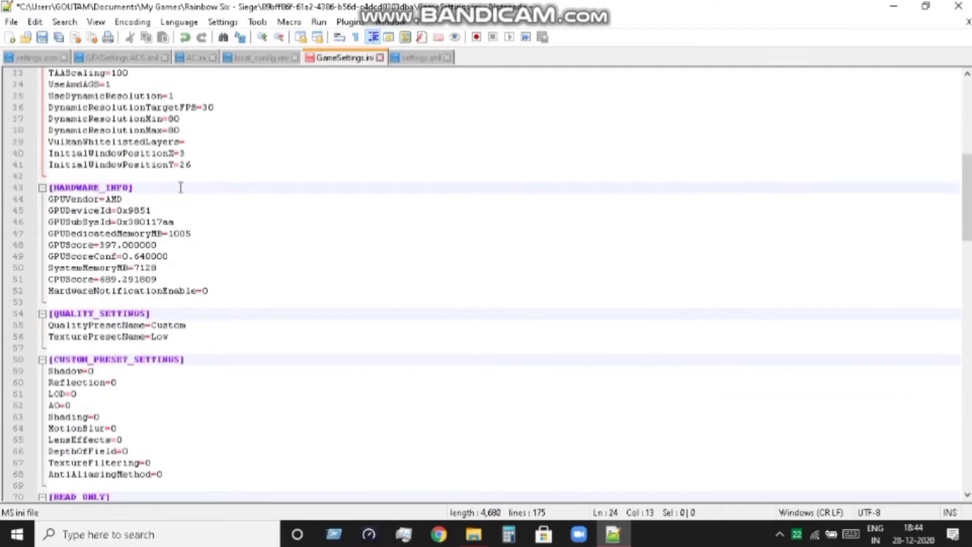
scroll(186, 137, down, 3)
drag(203, 111, 214, 110)
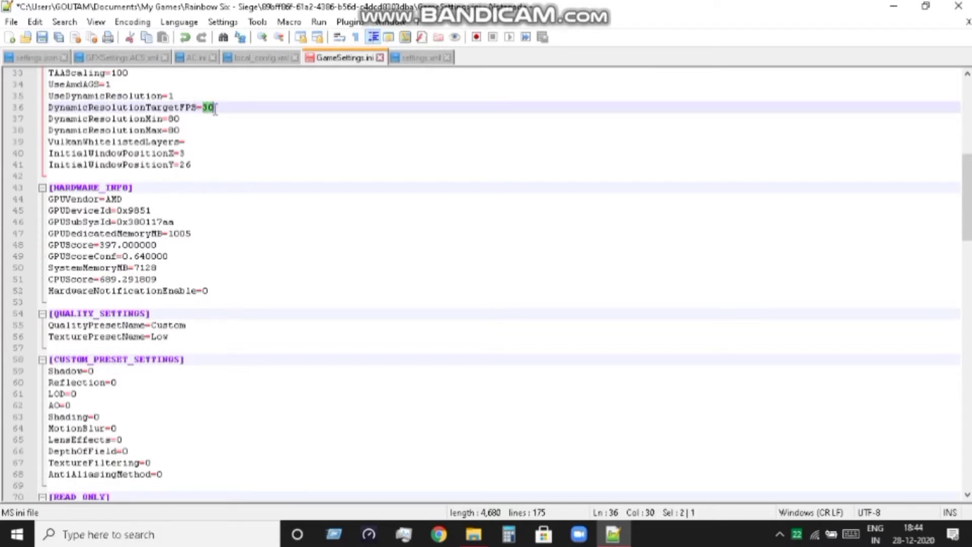
click(190, 185)
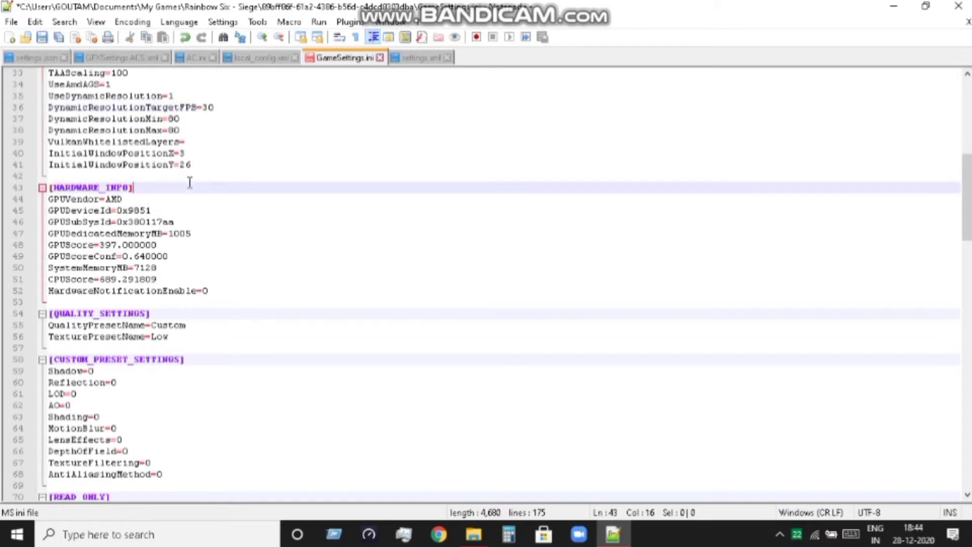
Step: Review the quality and custom preset settings, and highlight the FPSLimit value in the DISPLAY section
scroll(165, 238, down, 3)
scroll(165, 238, down, 3)
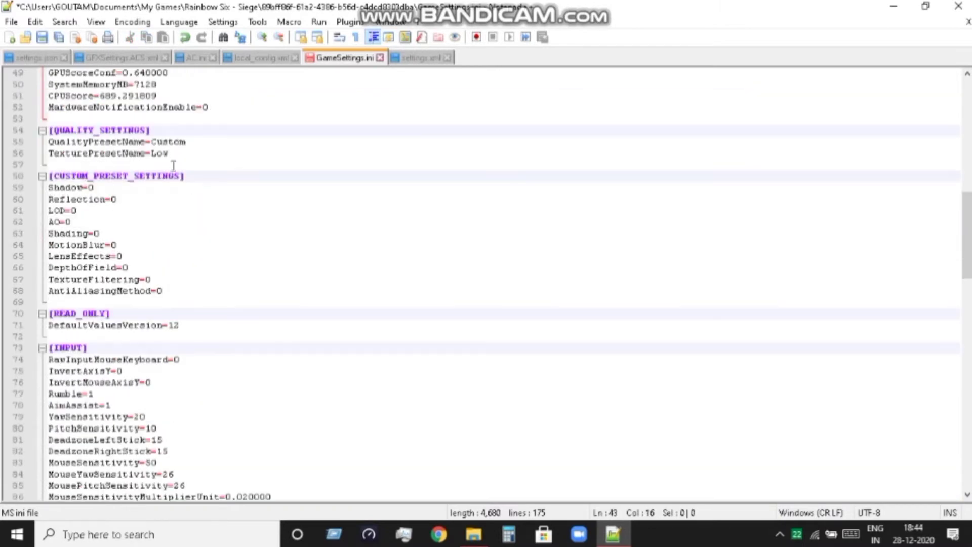
scroll(173, 165, down, 3)
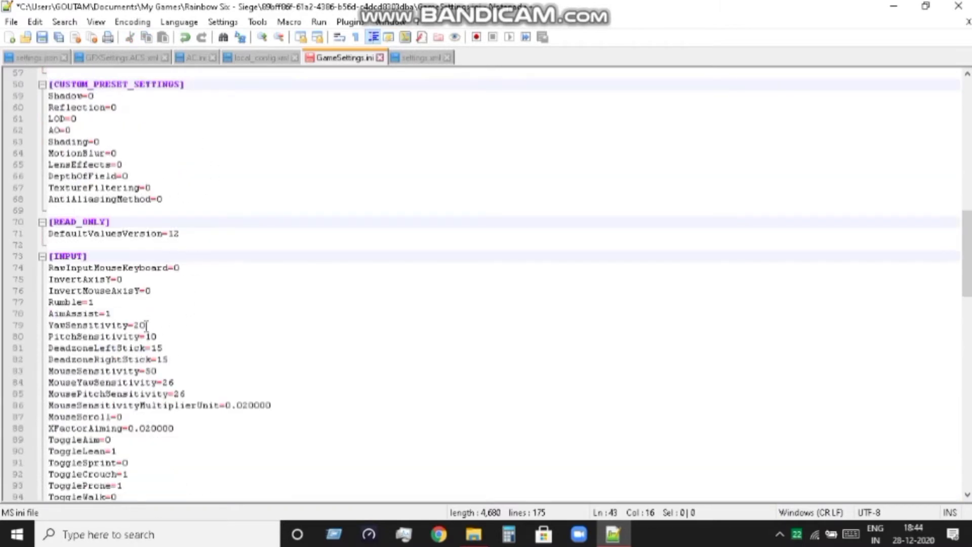
scroll(101, 261, down, 20)
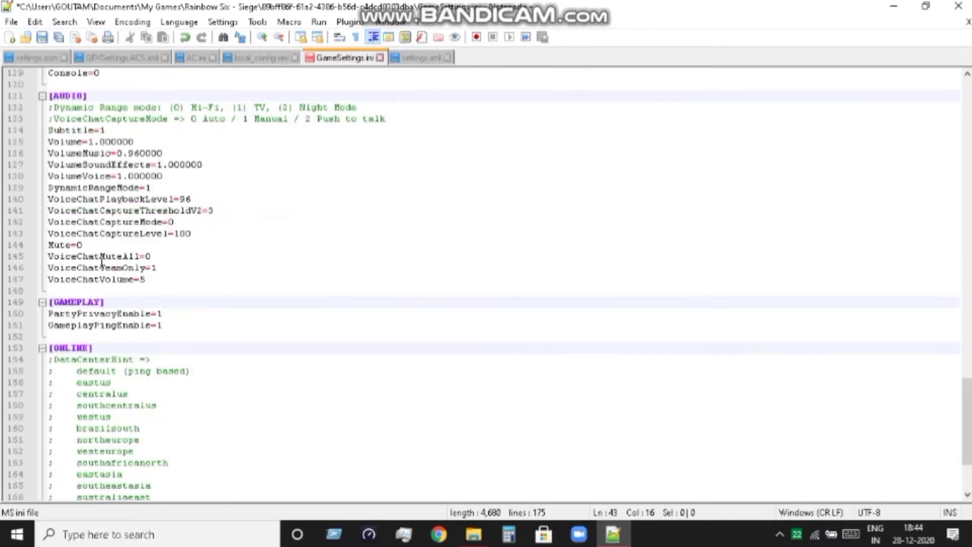
scroll(49, 178, up, 6)
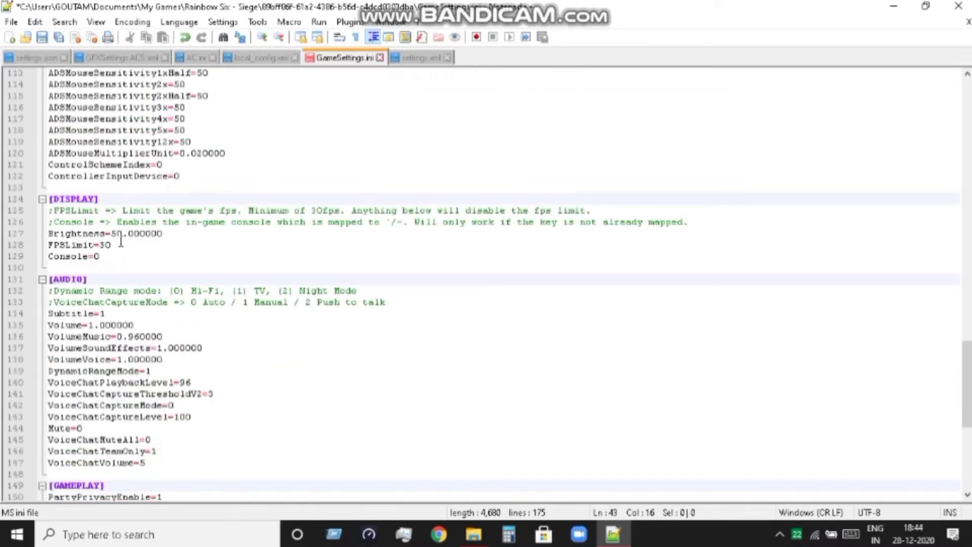
drag(122, 245, 100, 245)
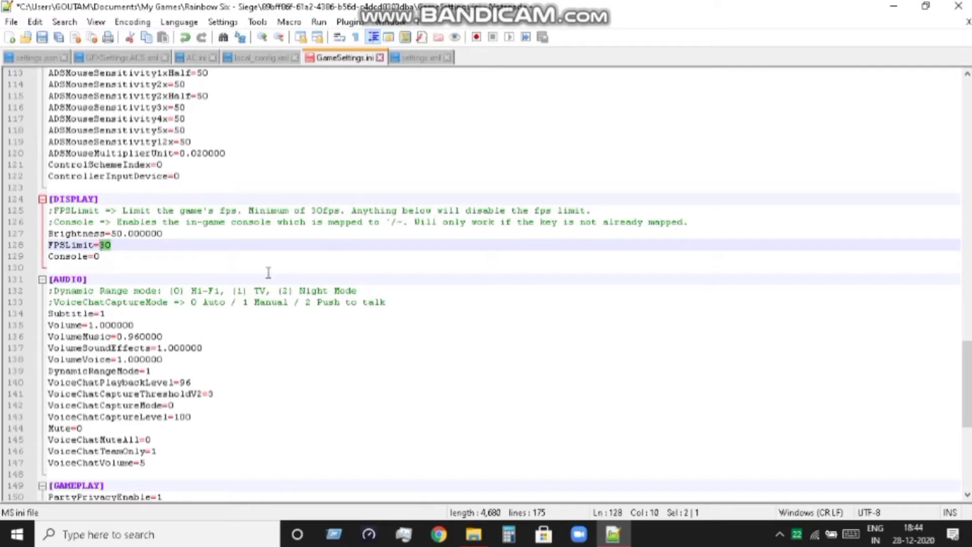
Step: Save the edited GameSettings.ini file and close the text editor
scroll(130, 250, up, 20)
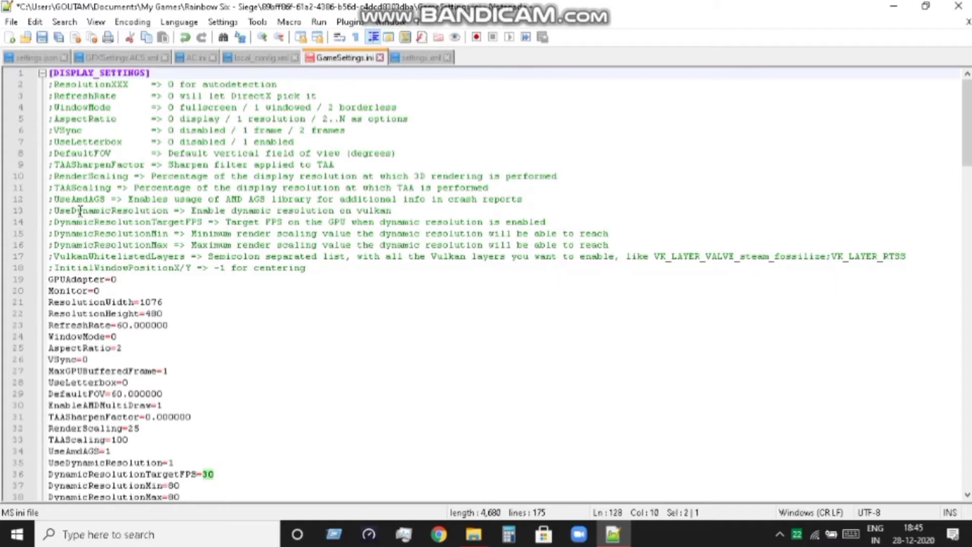
click(11, 23)
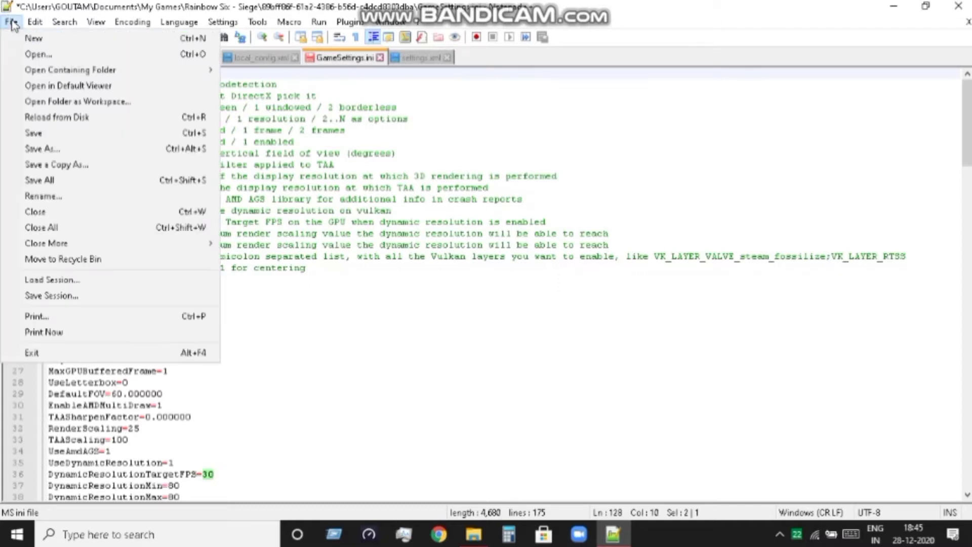
click(33, 132)
click(958, 5)
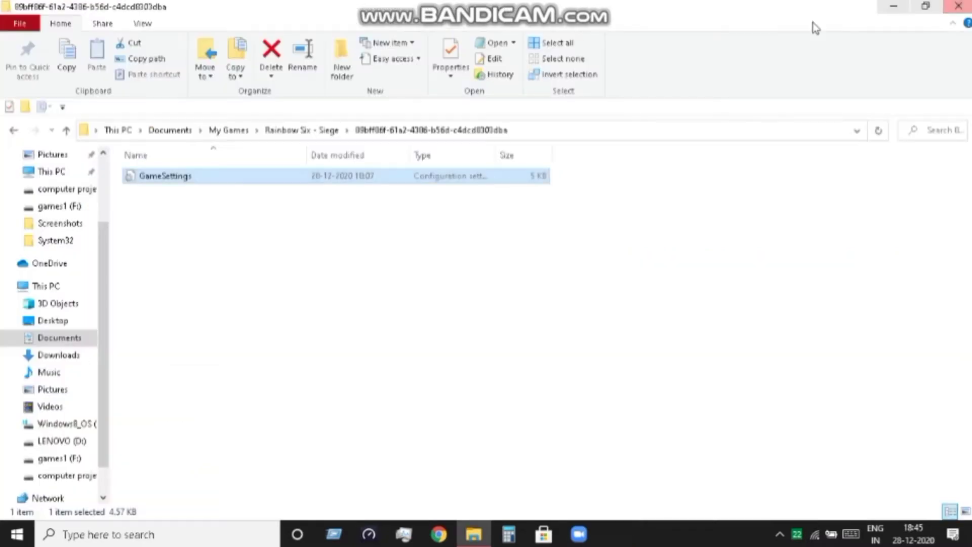
Step: Apply the Read-only and Hidden attributes to the GameSettings file and close its folder window
right_click(529, 178)
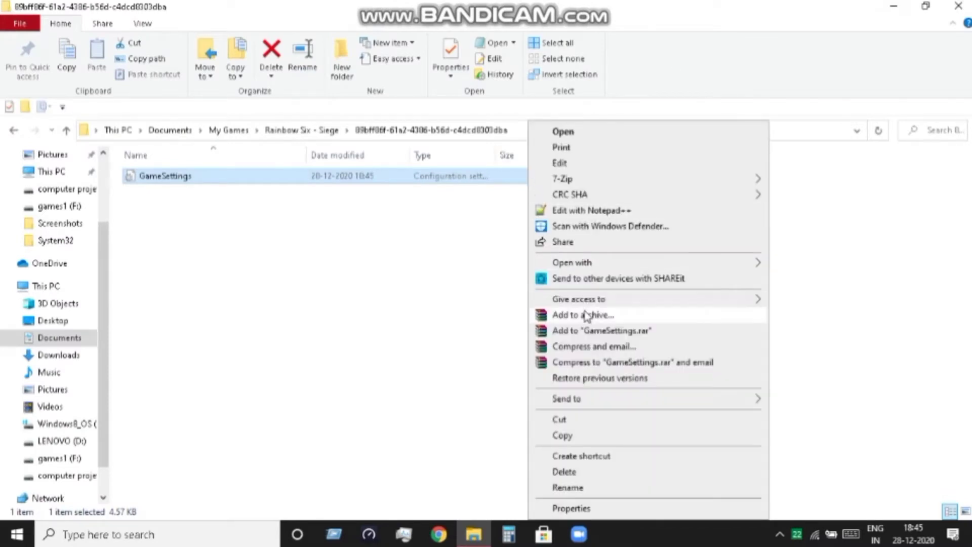
click(582, 508)
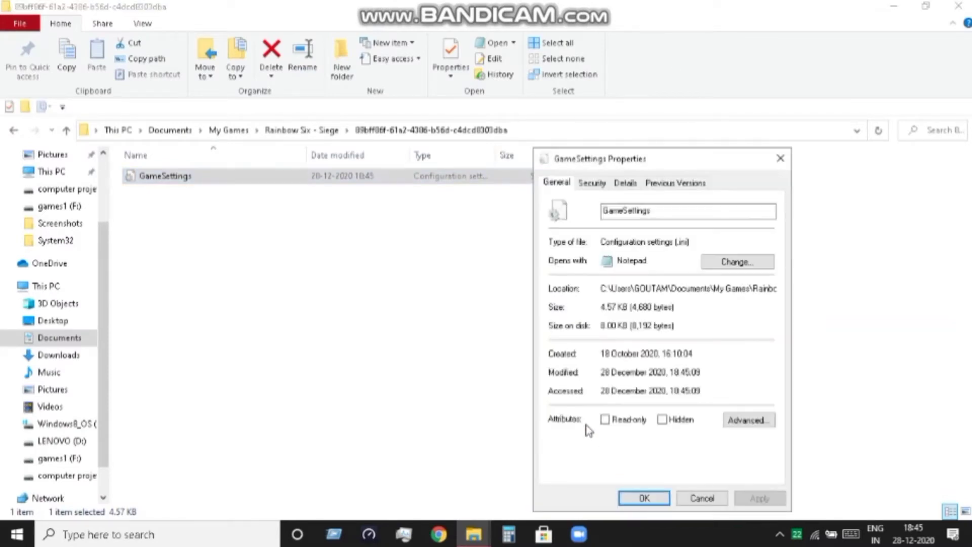
click(628, 424)
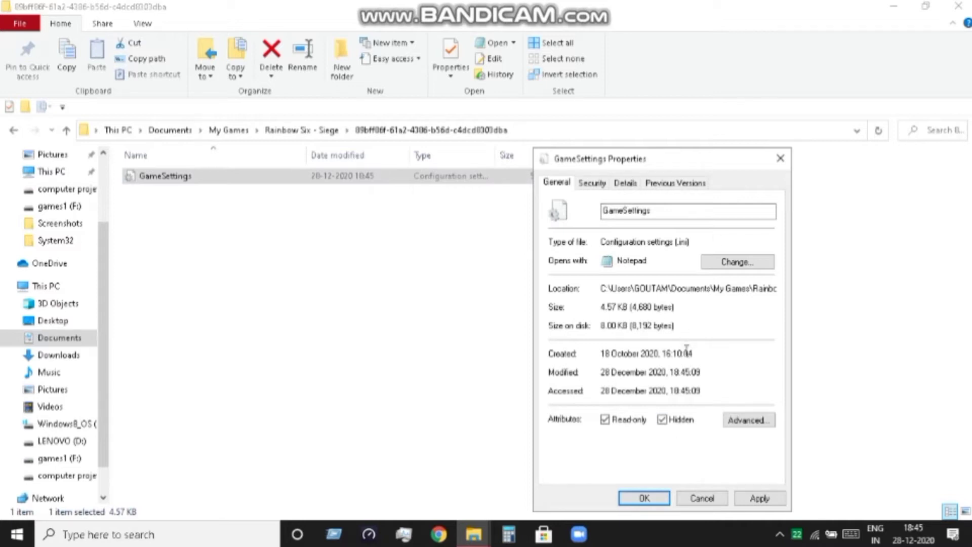
click(763, 498)
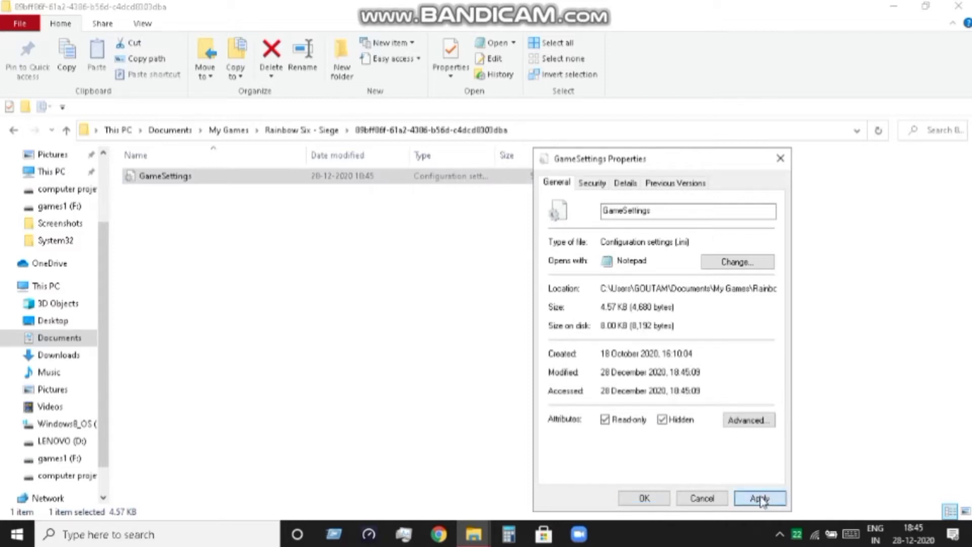
click(659, 503)
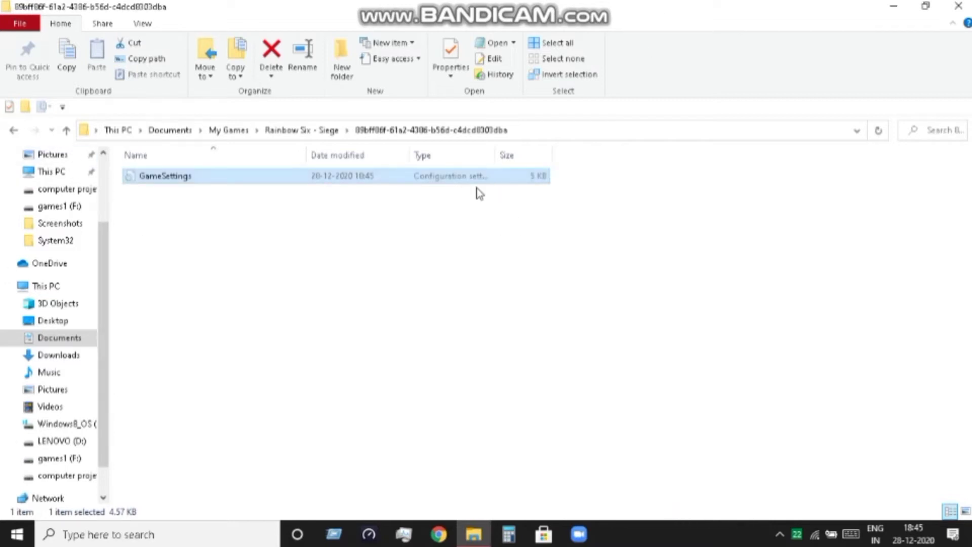
click(958, 6)
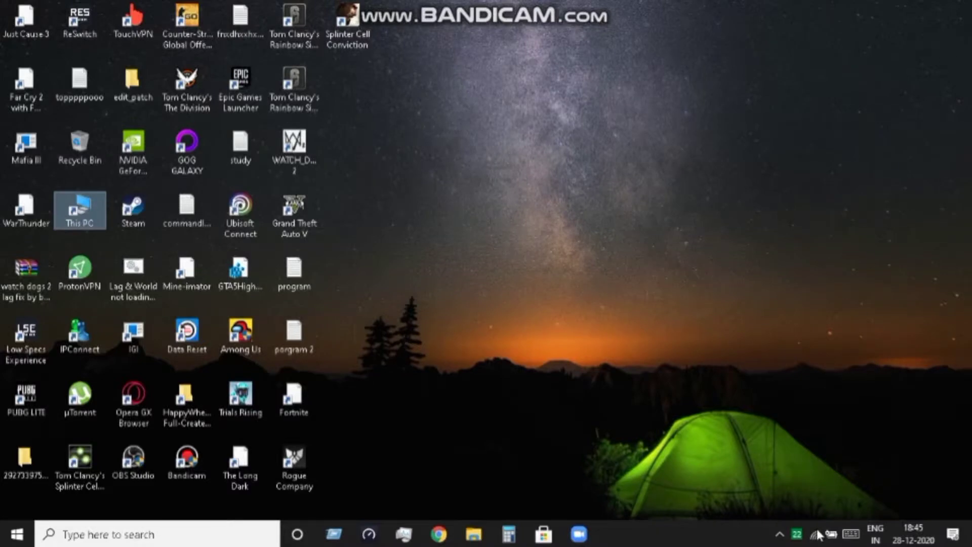
Step: Show the Mem Reduct window from its background icon and place it clear of the desktop shortcuts
mouse_move(796, 534)
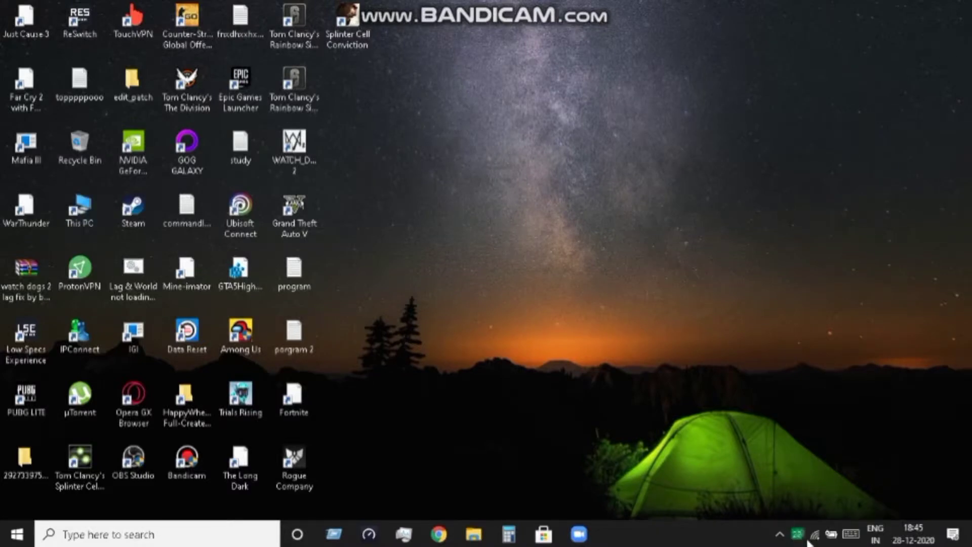
click(780, 534)
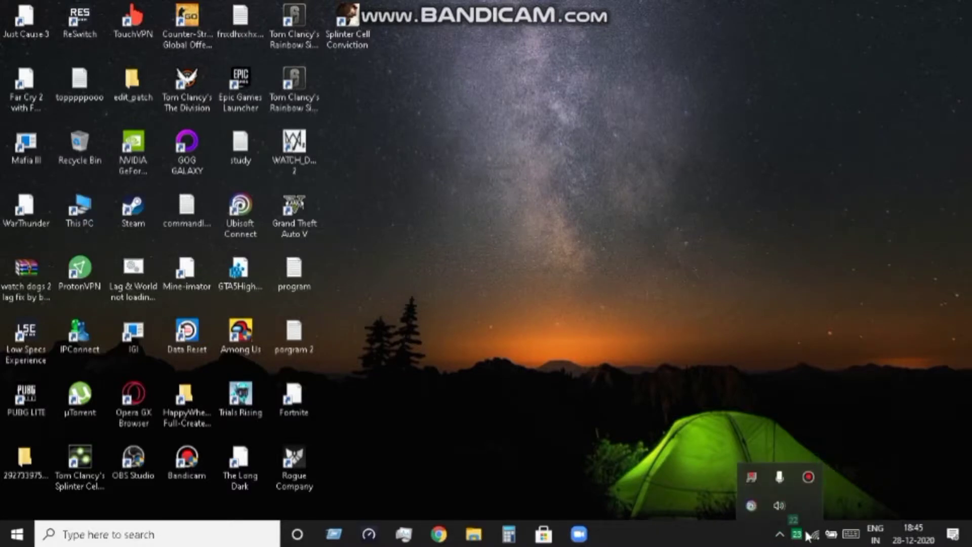
click(804, 542)
right_click(796, 535)
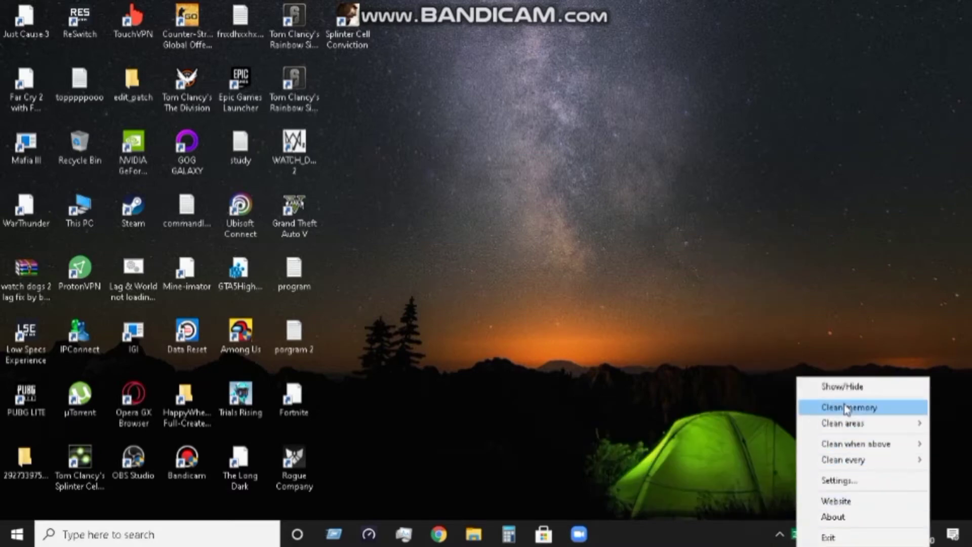
mouse_move(861, 443)
click(840, 386)
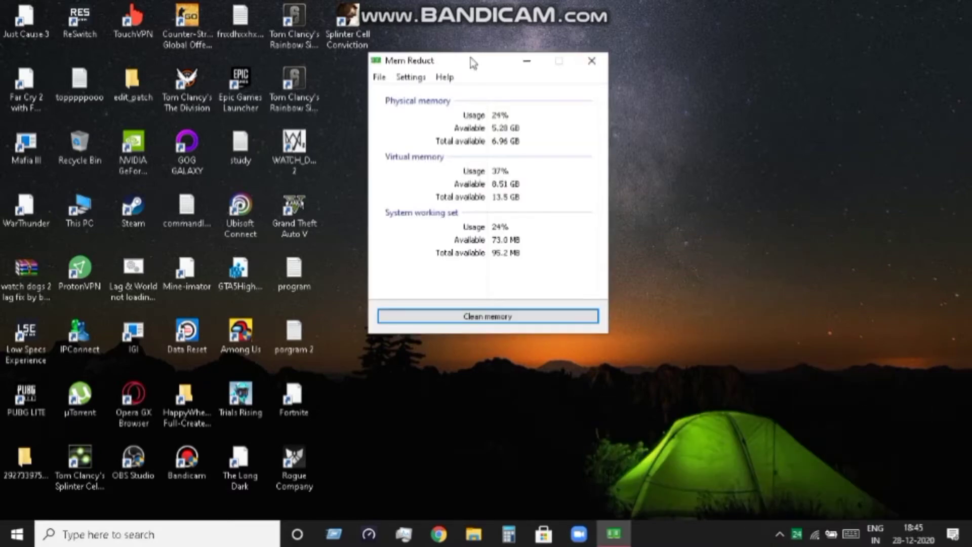
drag(470, 57, 535, 32)
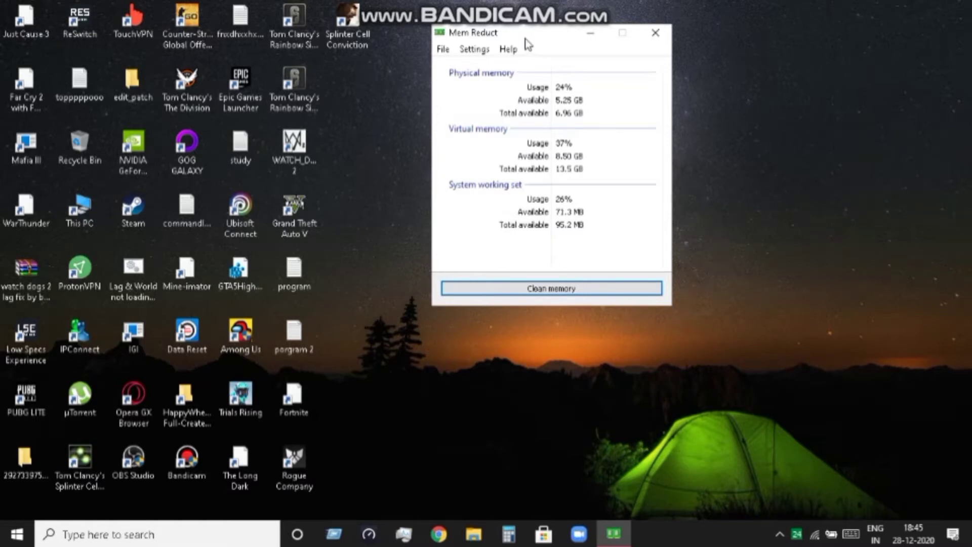
drag(525, 38, 778, 32)
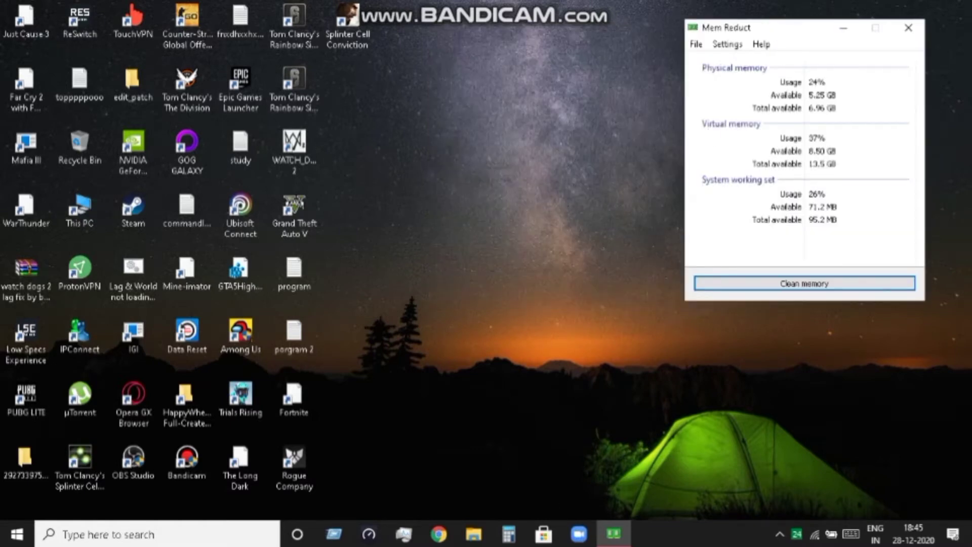
Step: Open Task Manager beside Mem Reduct and review the memory use of the running processes
click(404, 534)
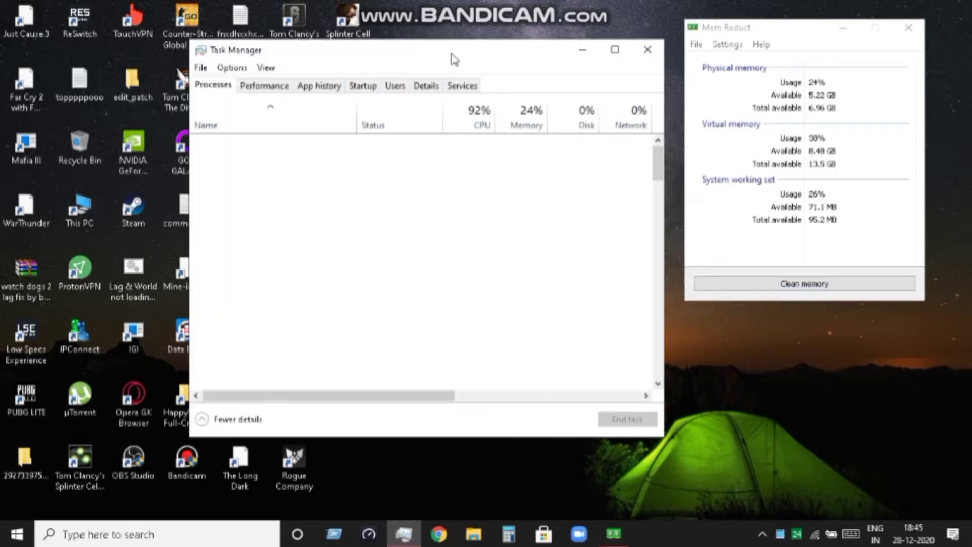
drag(431, 41, 410, 28)
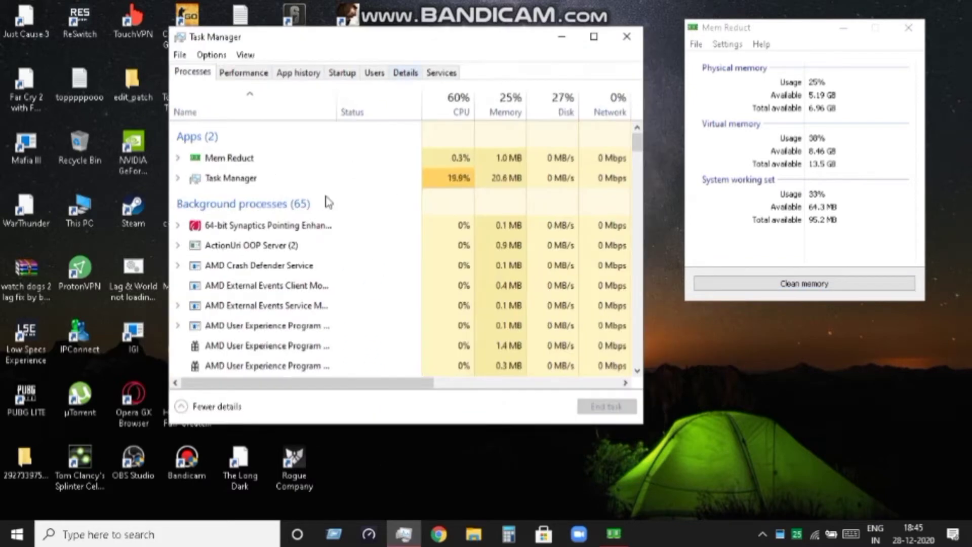
scroll(298, 254, down, 1)
scroll(297, 255, down, 3)
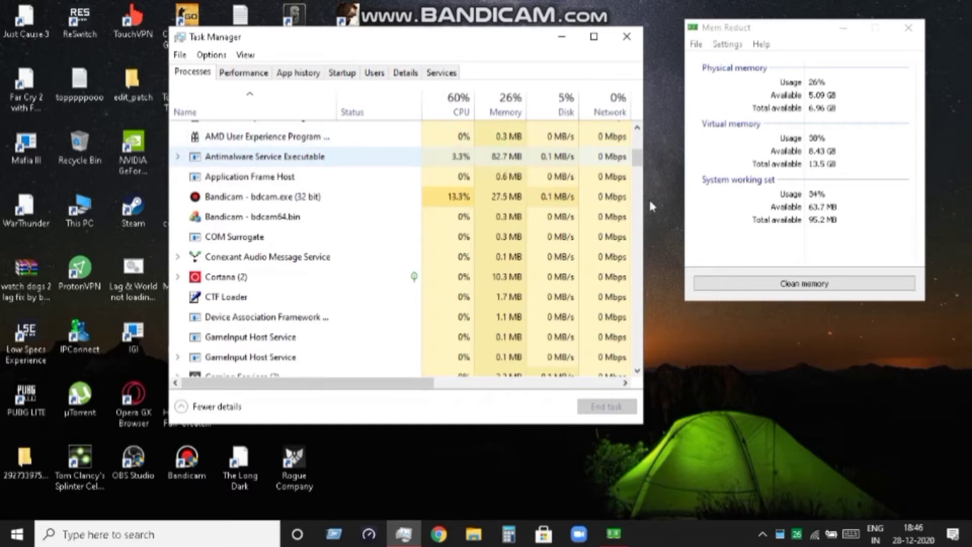
Step: Clean the memory with Mem Reduct, and close both Task Manager and the Mem Reduct window
click(809, 291)
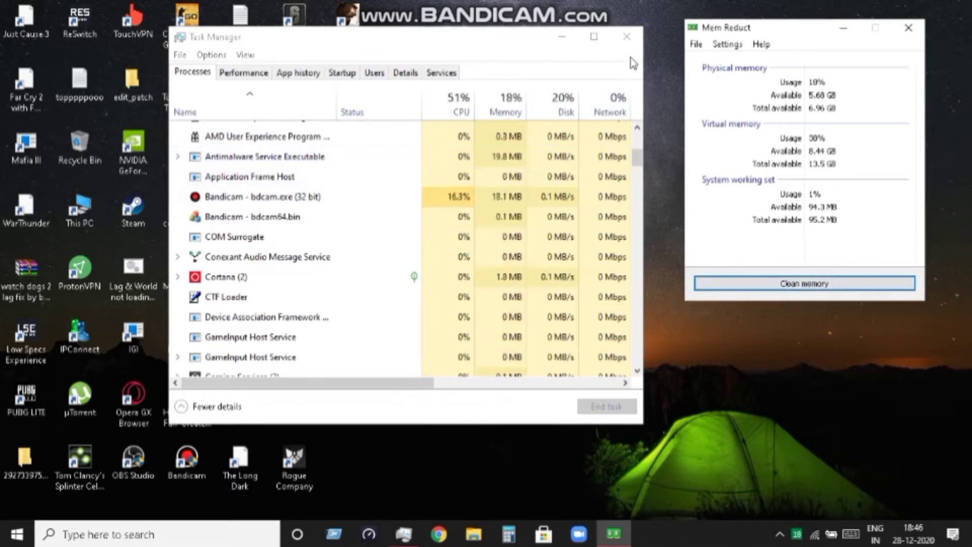
click(627, 36)
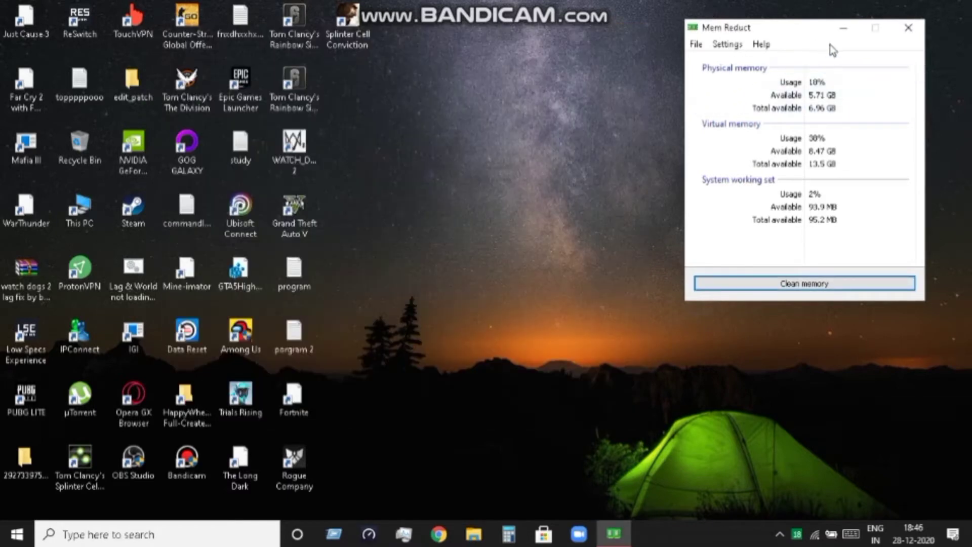
click(907, 29)
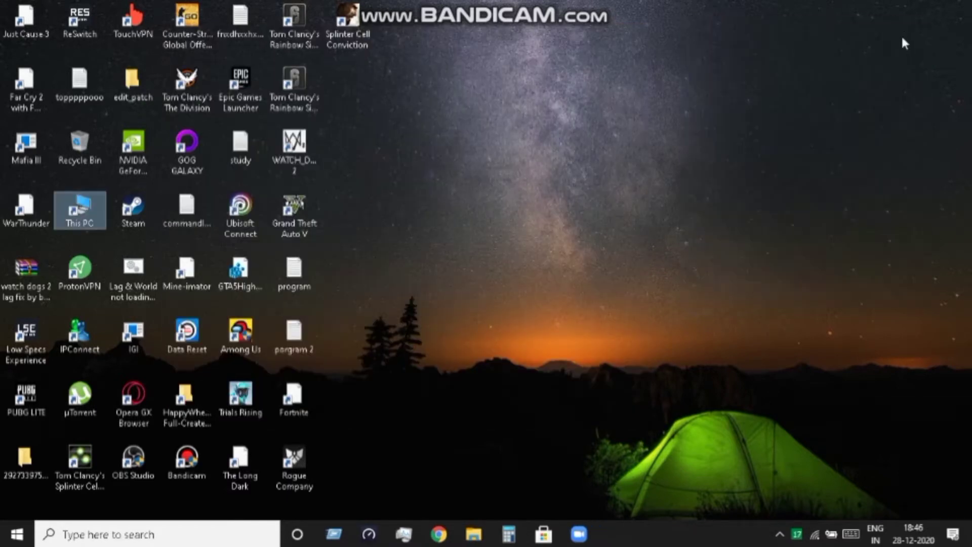
click(440, 61)
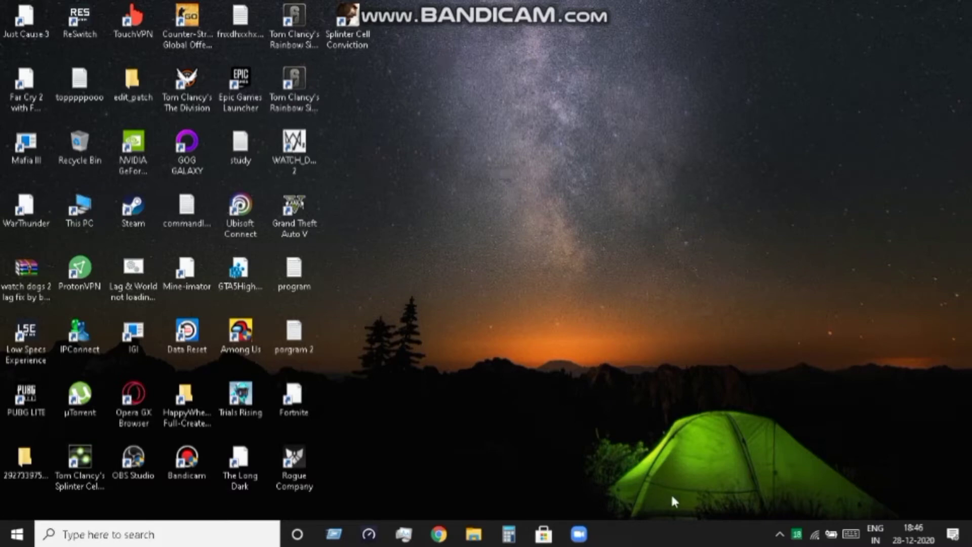
Step: Switch to Windows Settings, check the Game Mode option under Gaming, and open the related Graphics settings
click(952, 535)
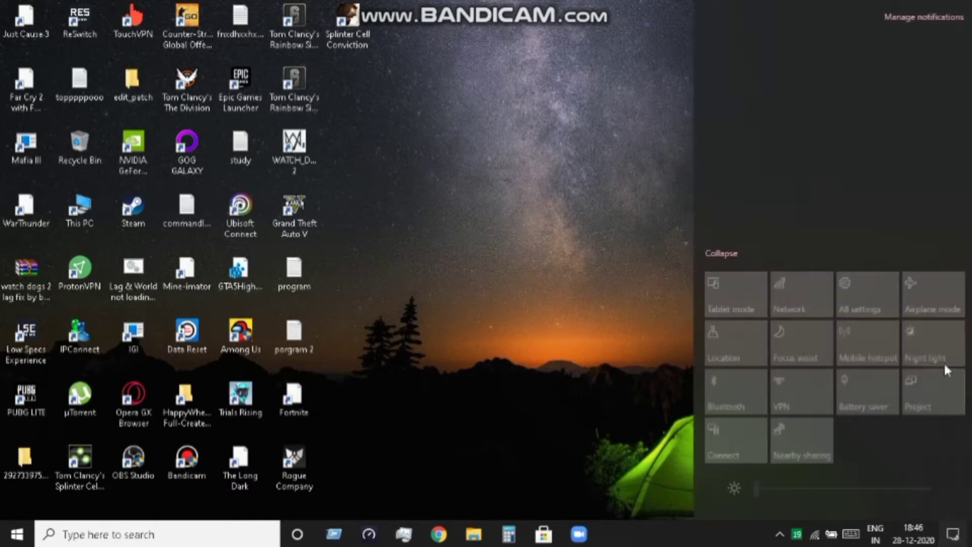
click(867, 306)
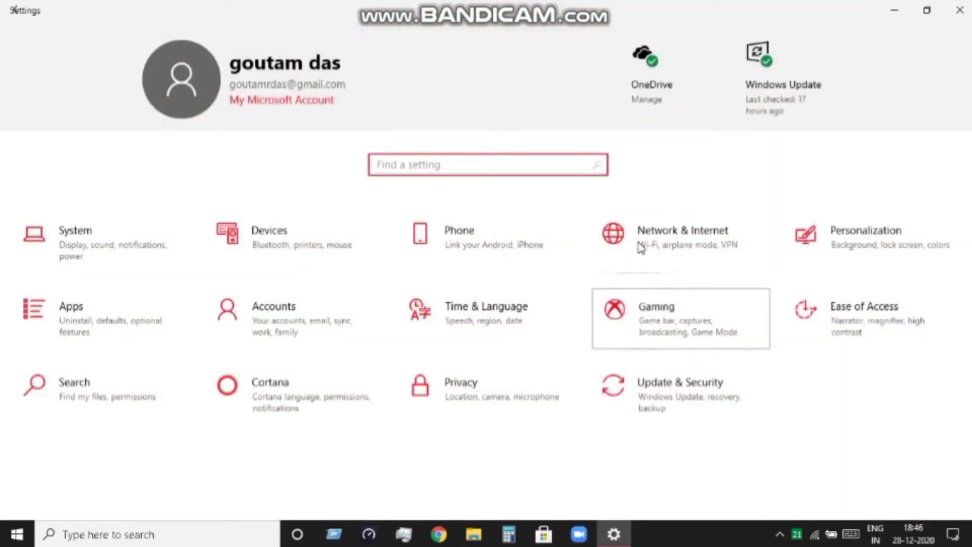
click(637, 320)
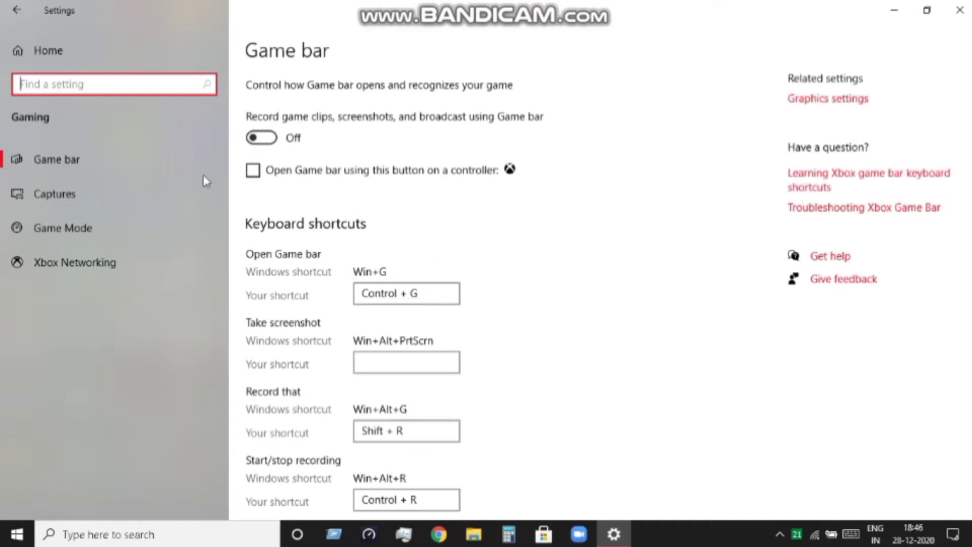
click(98, 230)
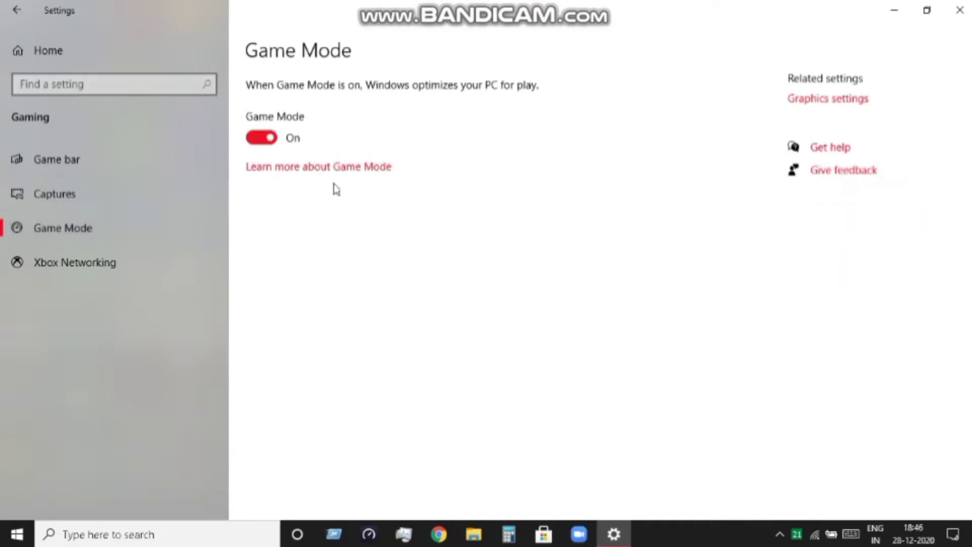
click(792, 100)
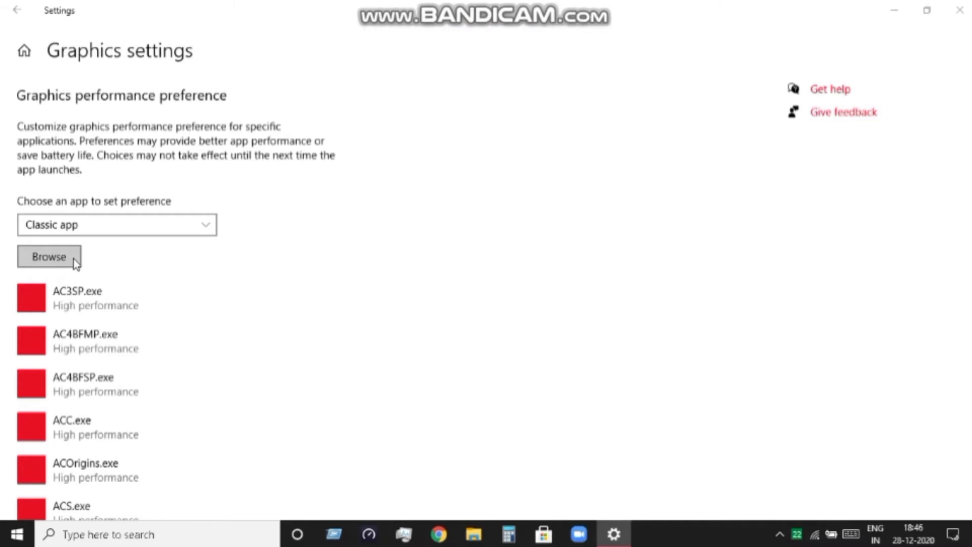
Step: Try to add the RainbowSix application from drive G's Tom Clancy's Rainbow Six Siege folder to the graphics performance preferences
click(74, 259)
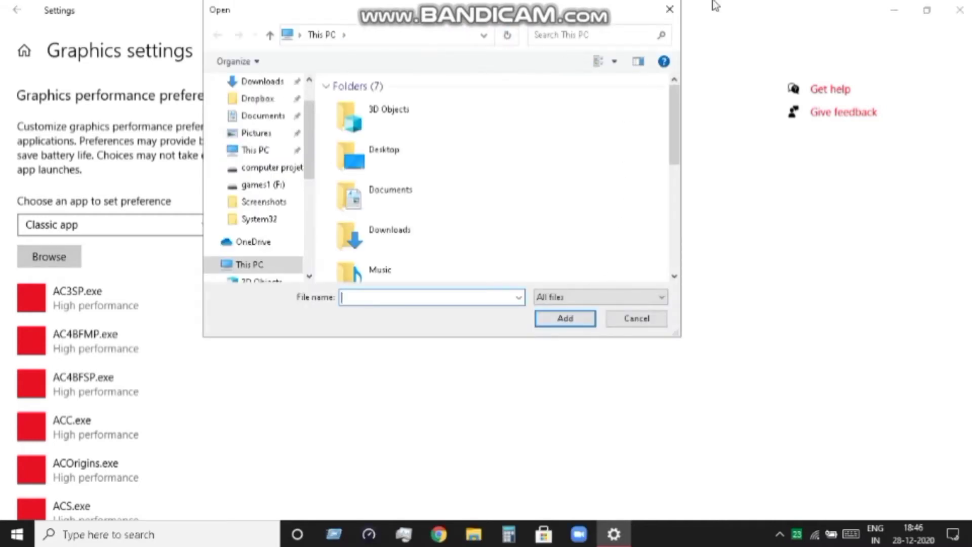
scroll(661, 195, down, 5)
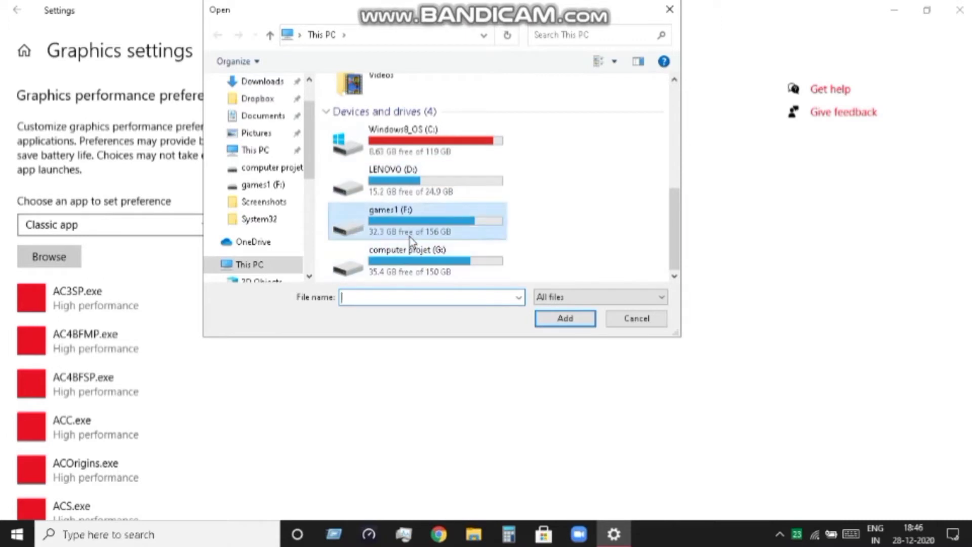
double_click(411, 256)
scroll(411, 229, down, 3)
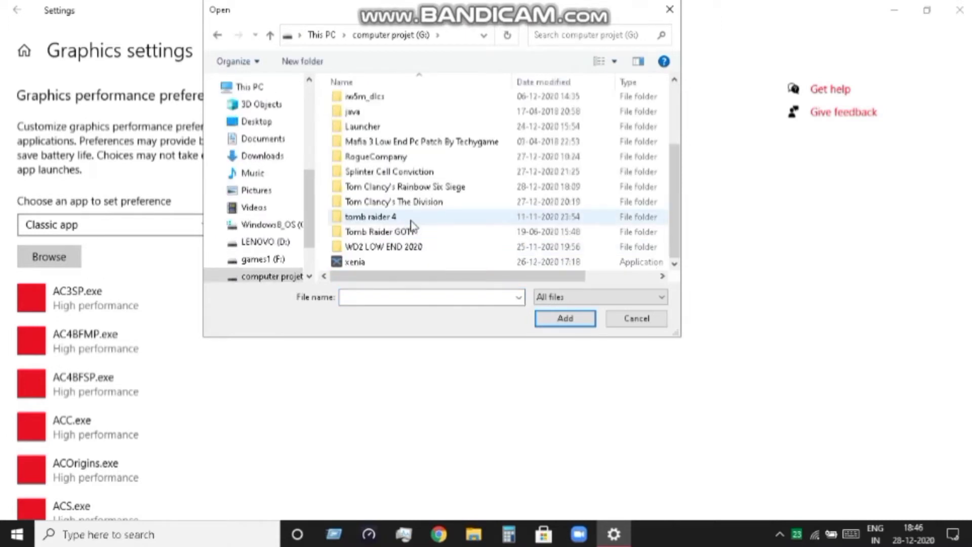
double_click(433, 186)
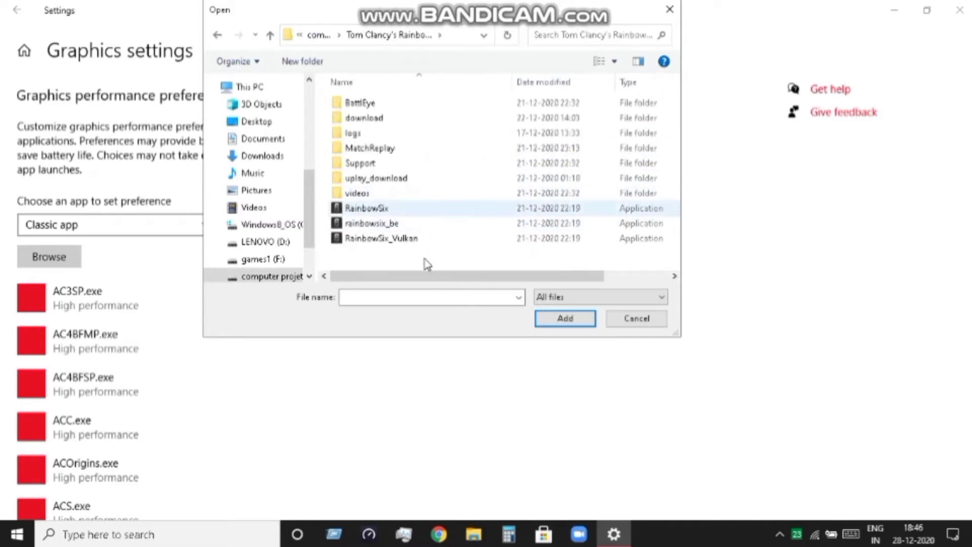
click(400, 211)
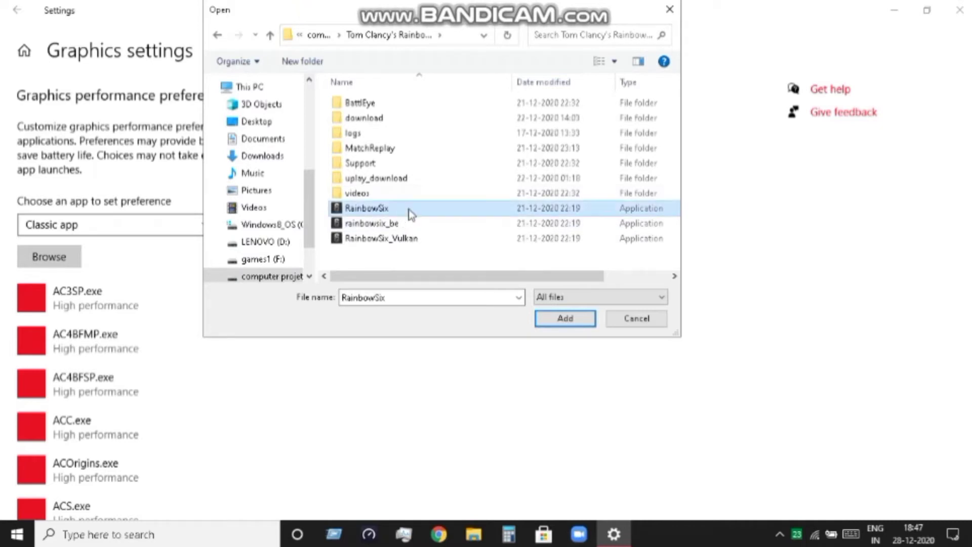
click(557, 322)
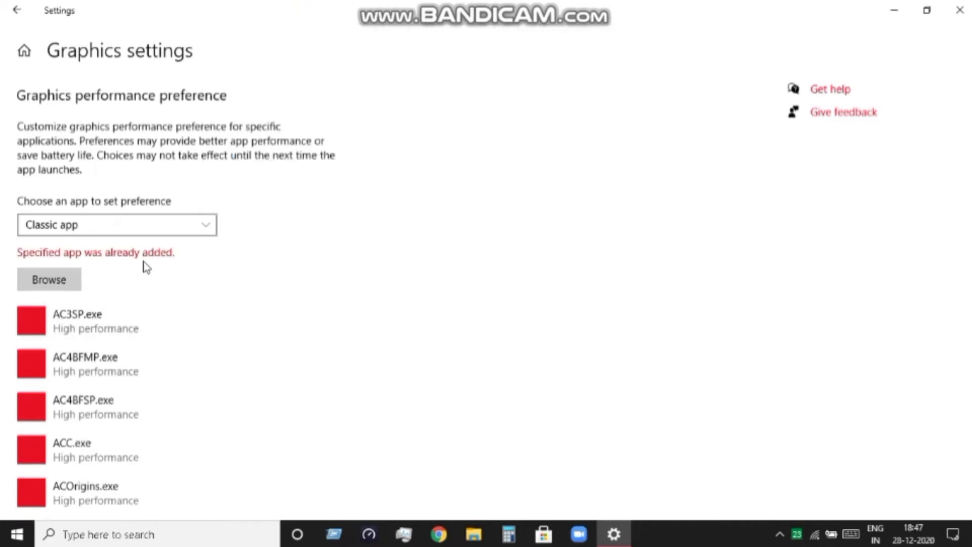
Step: Set the graphics preference of the Rainbow Six entry for G:\Tom Clancy's Rainbow Six Siege\RainbowSix.exe to System default
scroll(129, 260, down, 15)
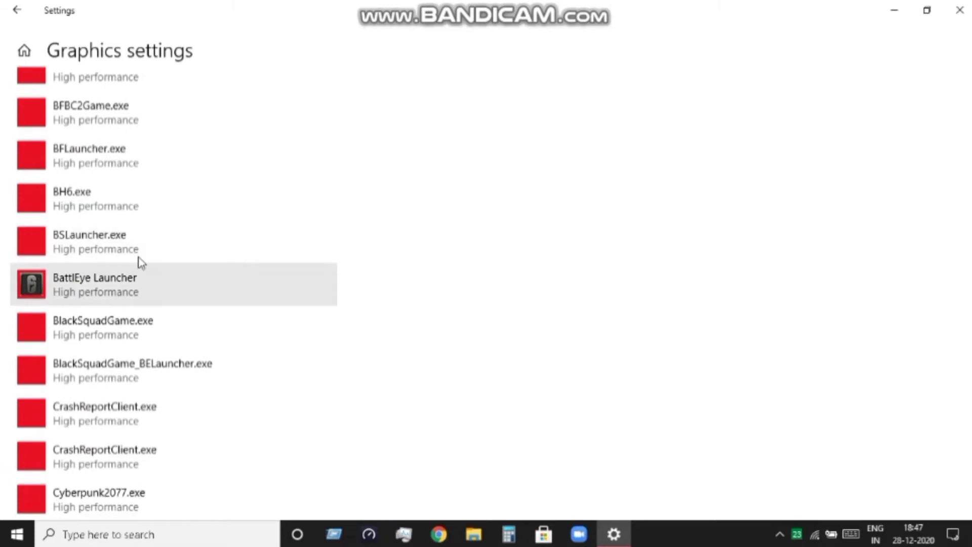
scroll(141, 263, down, 20)
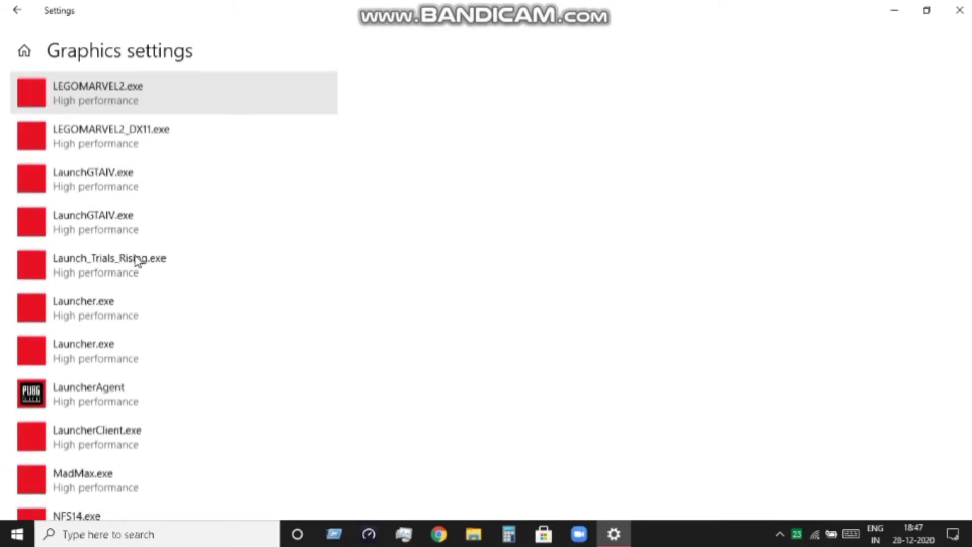
scroll(135, 255, down, 20)
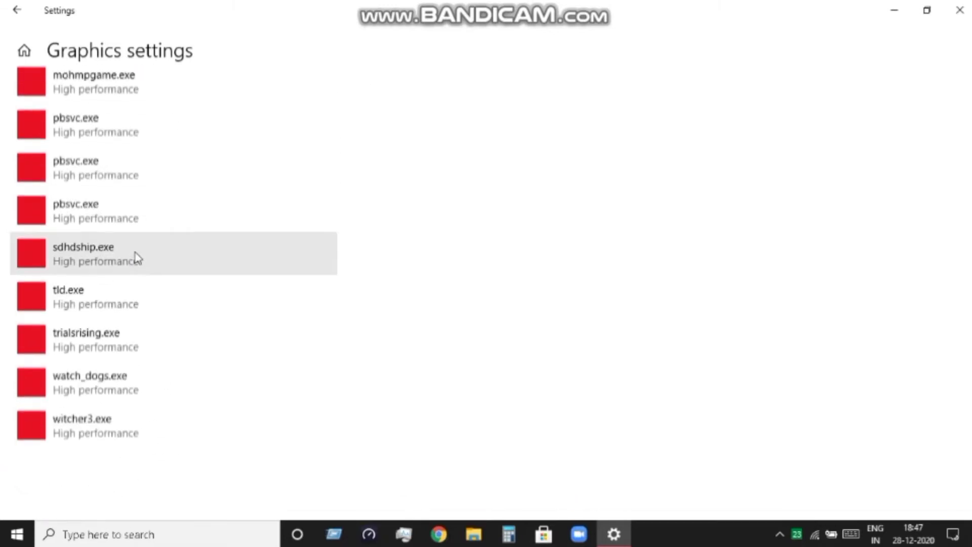
scroll(148, 267, up, 20)
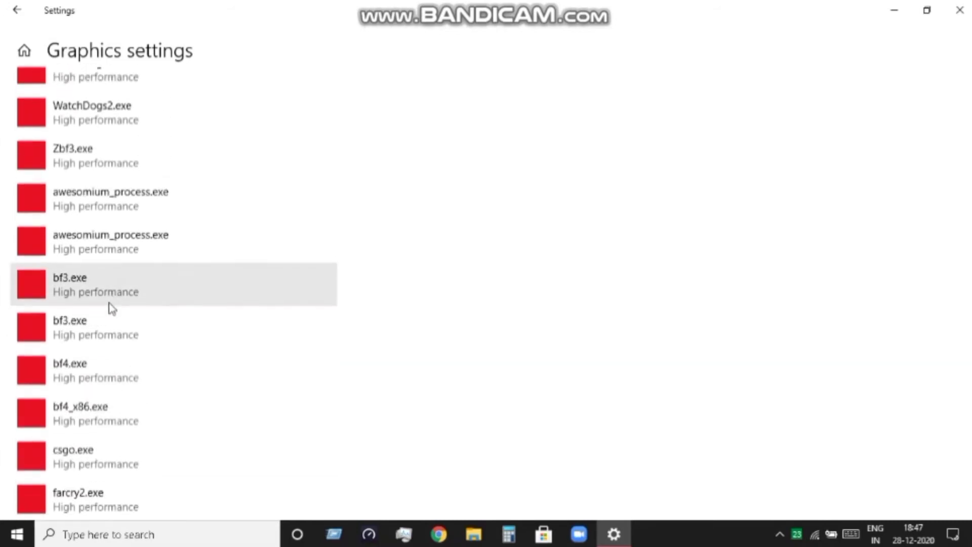
scroll(91, 299, up, 3)
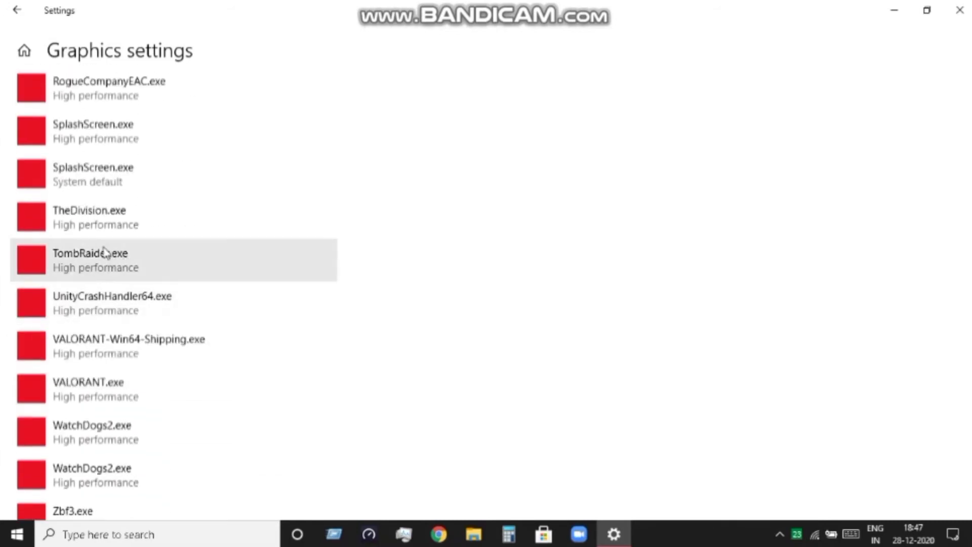
scroll(102, 268, up, 3)
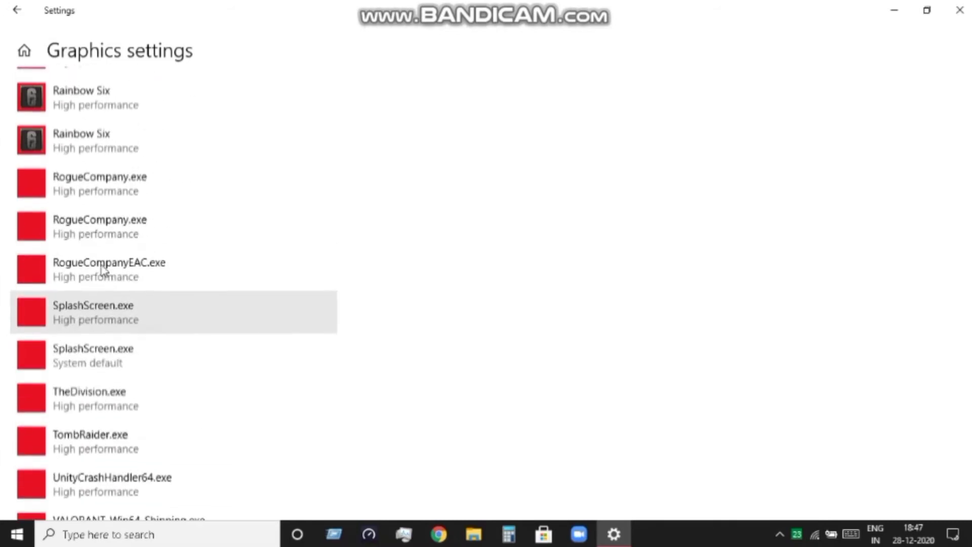
scroll(96, 274, up, 3)
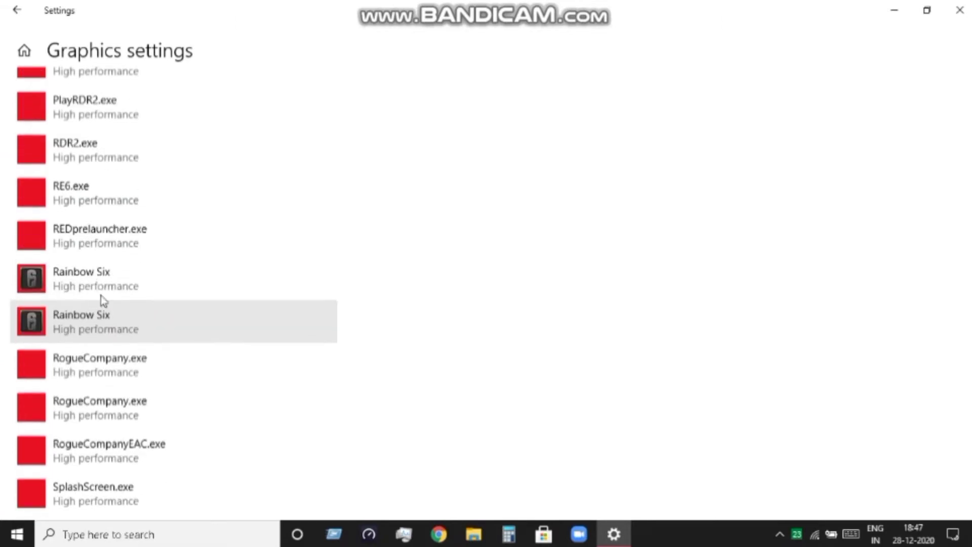
click(201, 293)
click(213, 344)
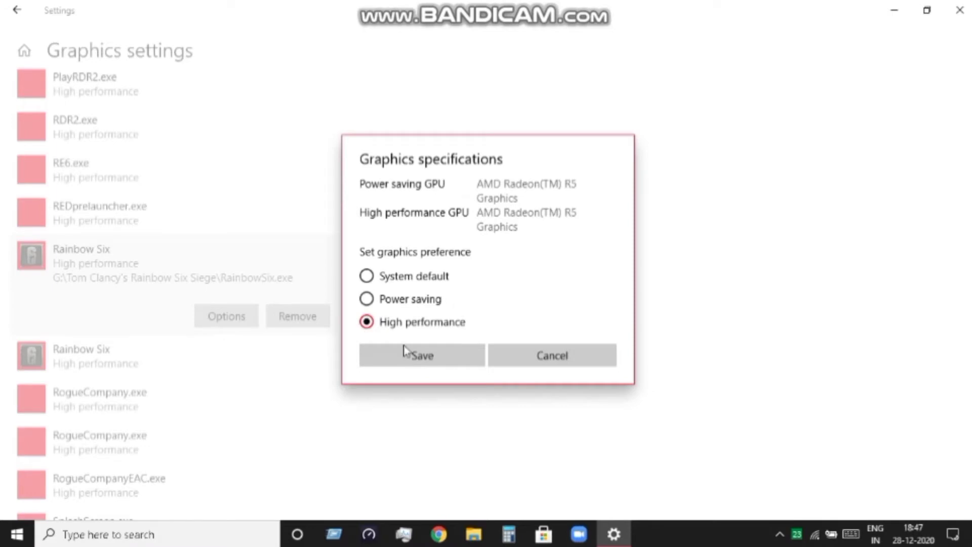
click(405, 354)
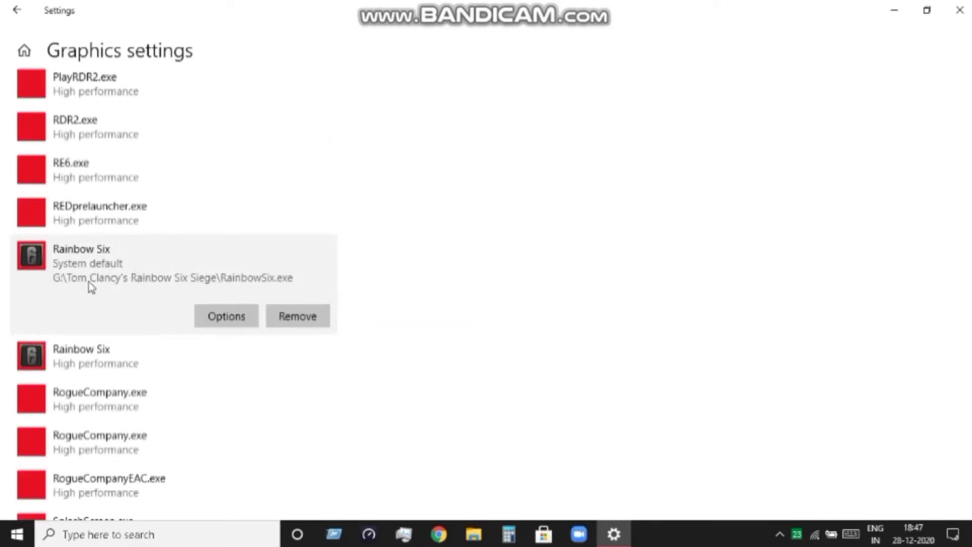
Step: Set the graphics preference of the RainbowSix.exe entry on drive G to High performance, save it, and close Settings
click(219, 316)
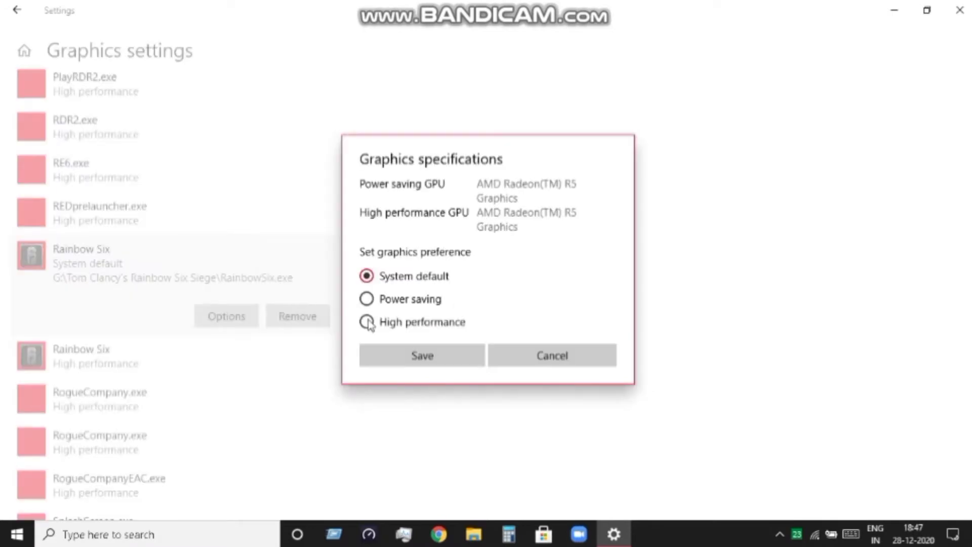
click(366, 322)
click(387, 353)
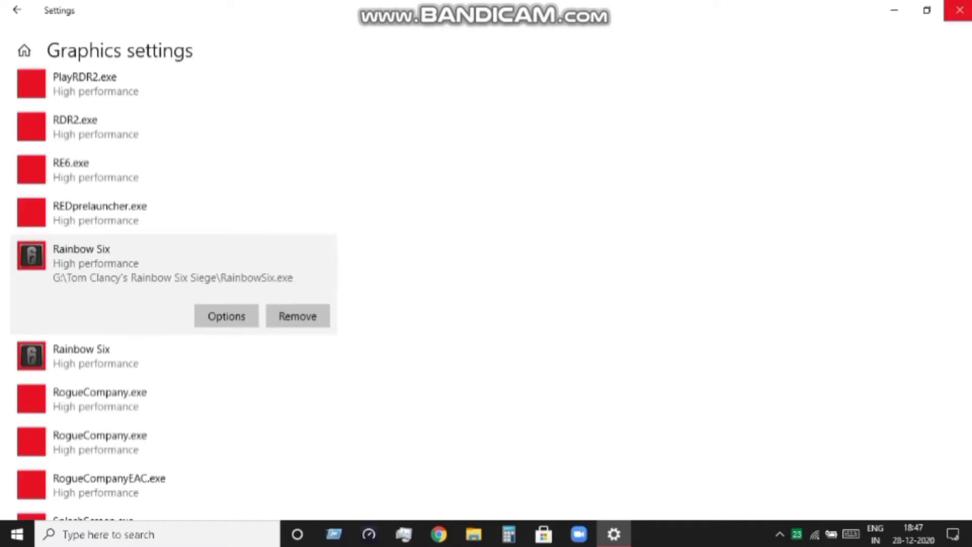
click(959, 10)
Step: Refresh the desktop and open Power Options for the battery
right_click(487, 144)
click(506, 208)
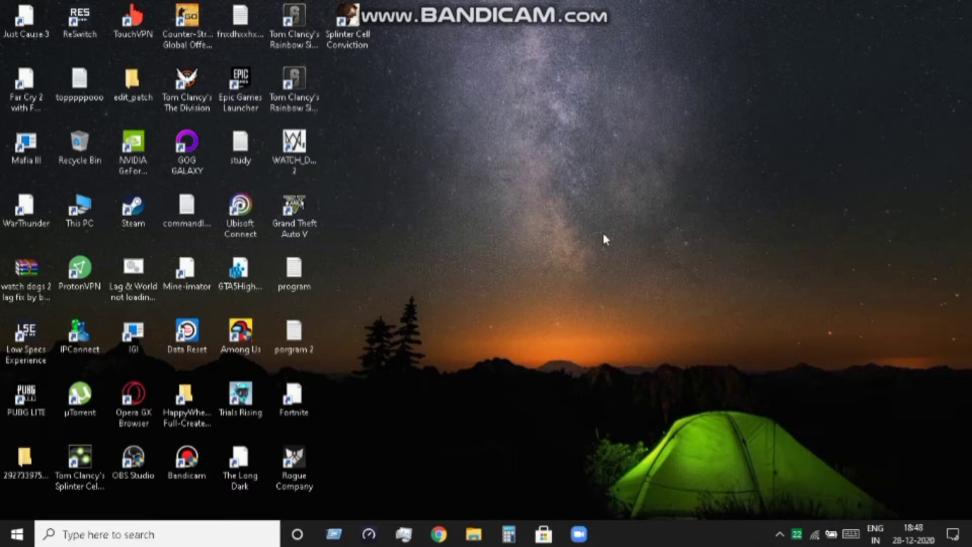
right_click(833, 536)
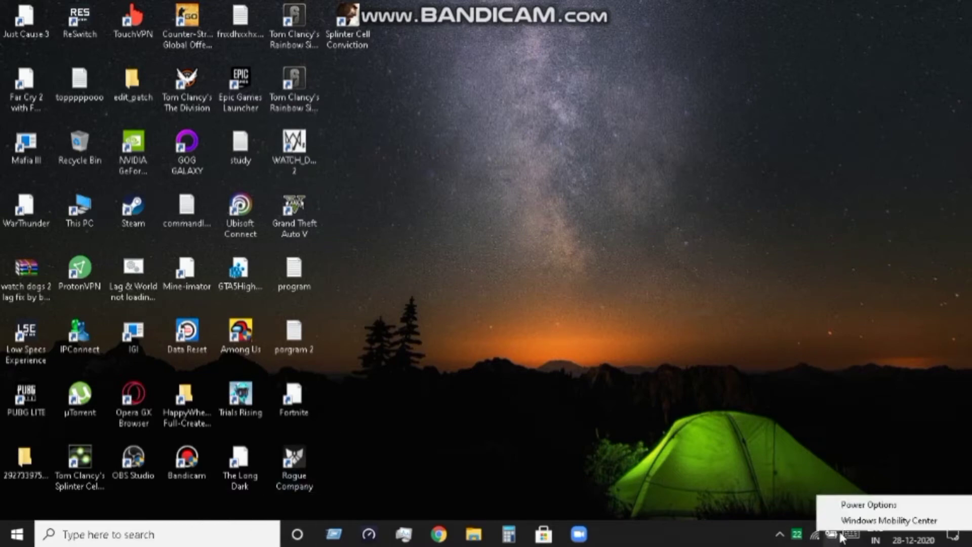
key(Escape)
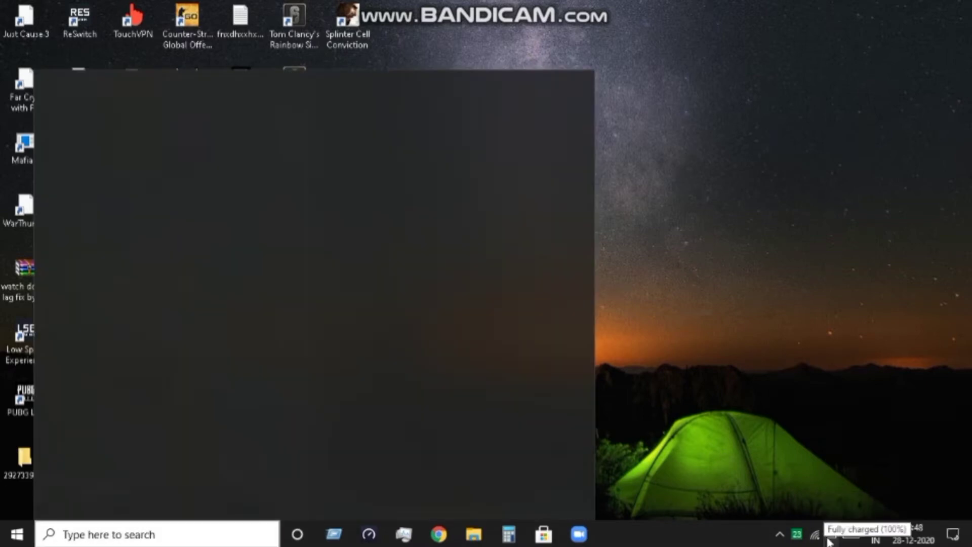
right_click(831, 536)
click(860, 514)
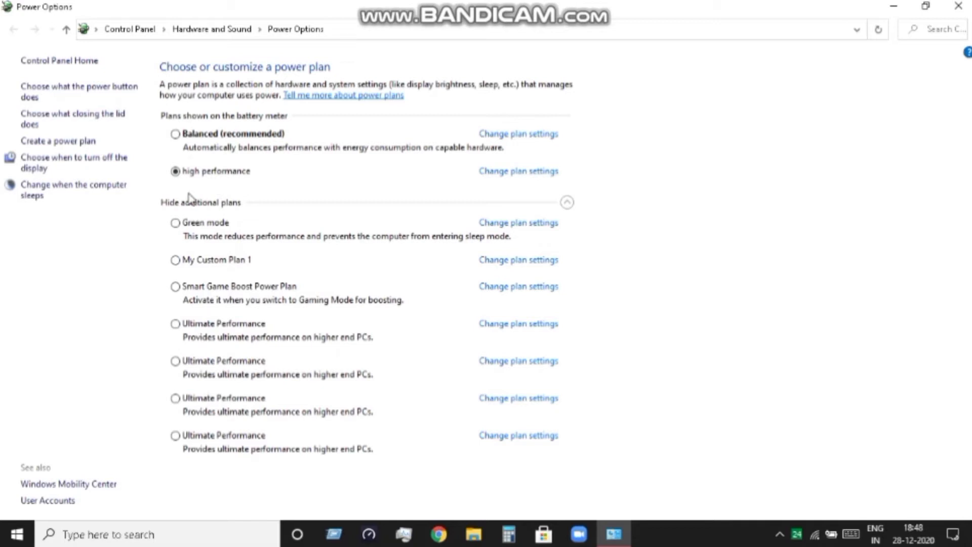
Step: Start a new power plan based on High performance and name it "its time for siege"
click(82, 143)
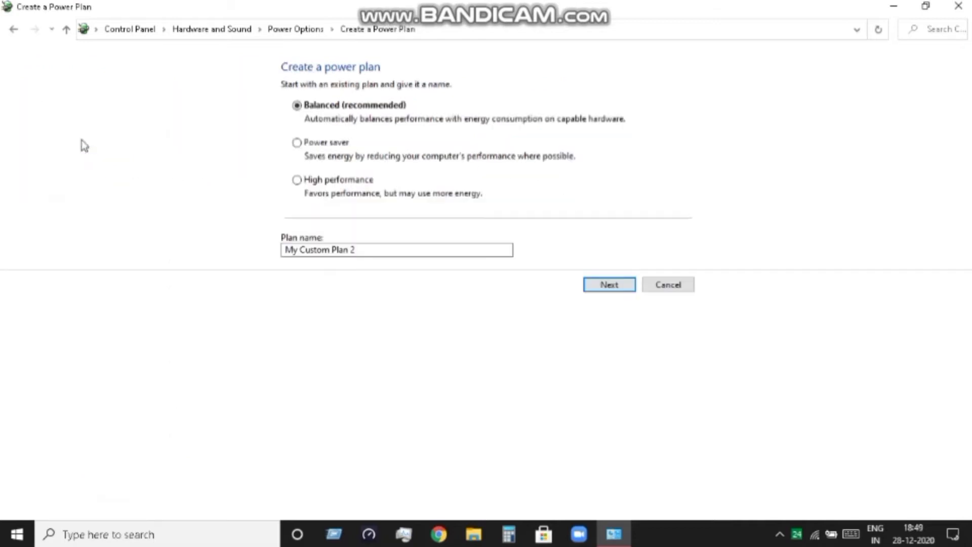
click(322, 182)
click(378, 248)
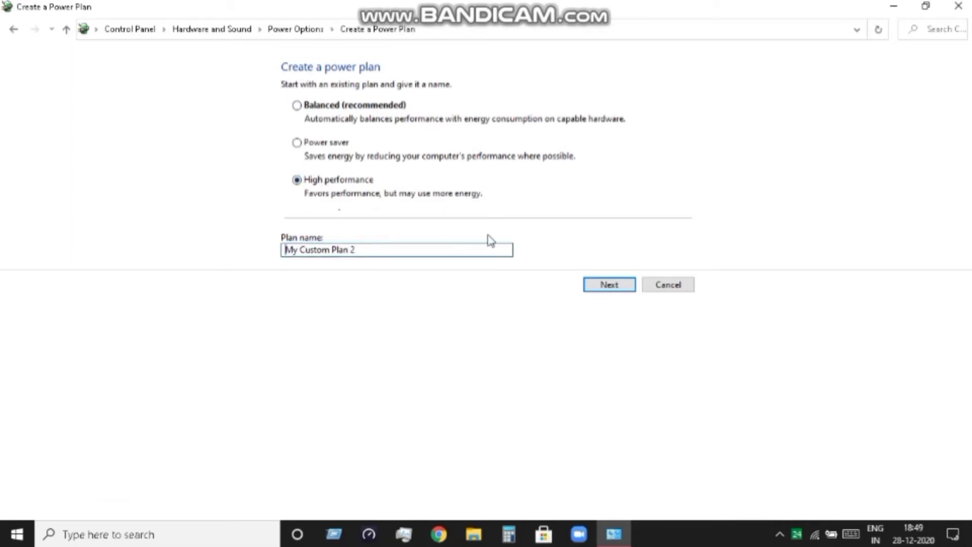
drag(356, 250, 293, 250)
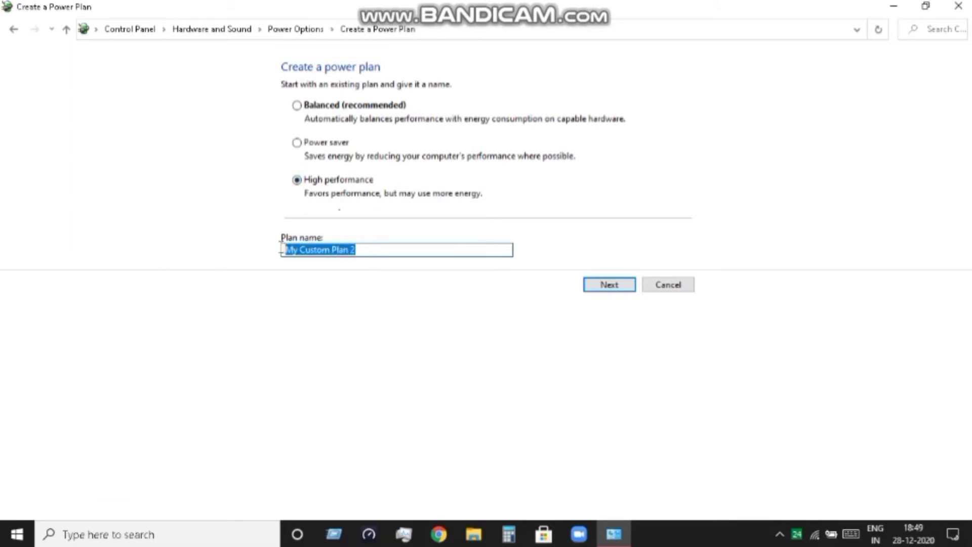
text(its time for siege)
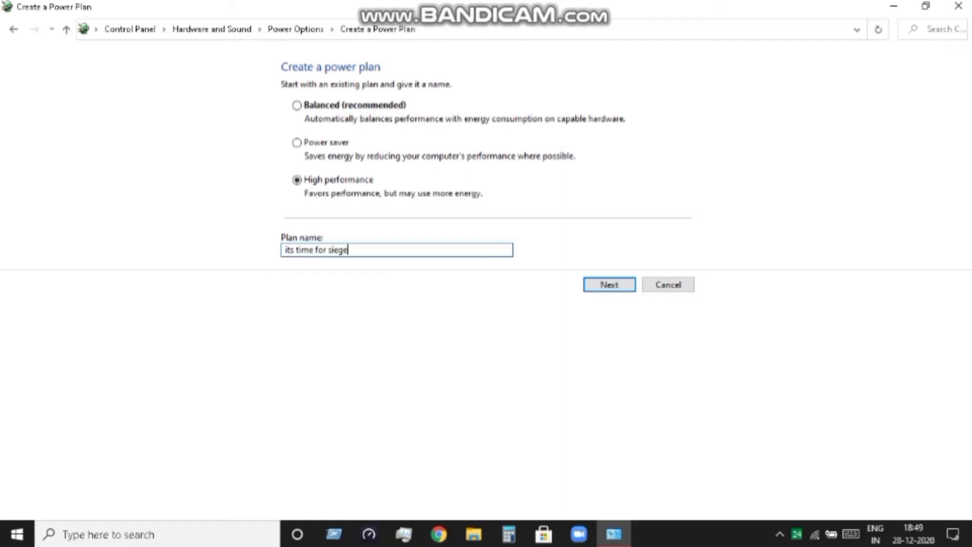
key(Return)
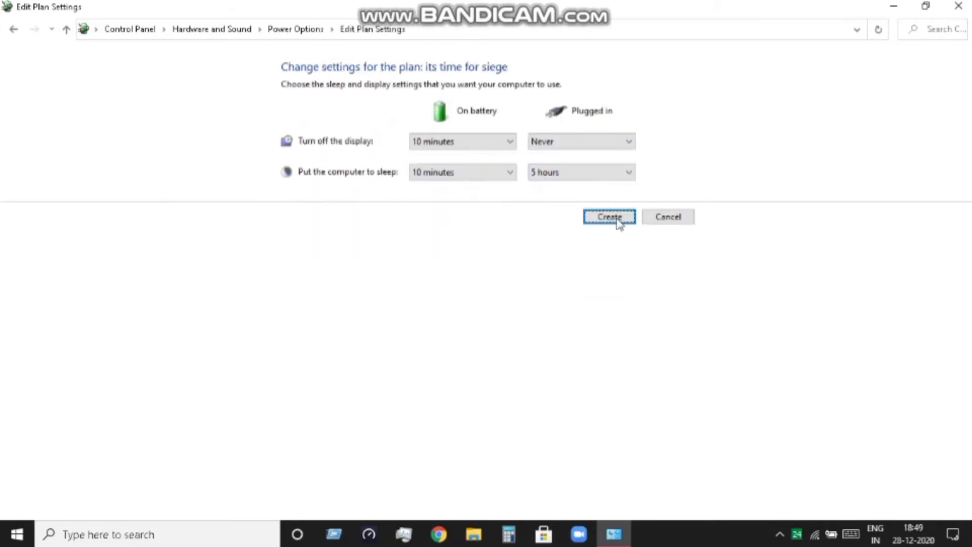
Step: Set plugged-in sleep and both on-battery display and sleep timeouts to Never, and create the power plan
click(553, 175)
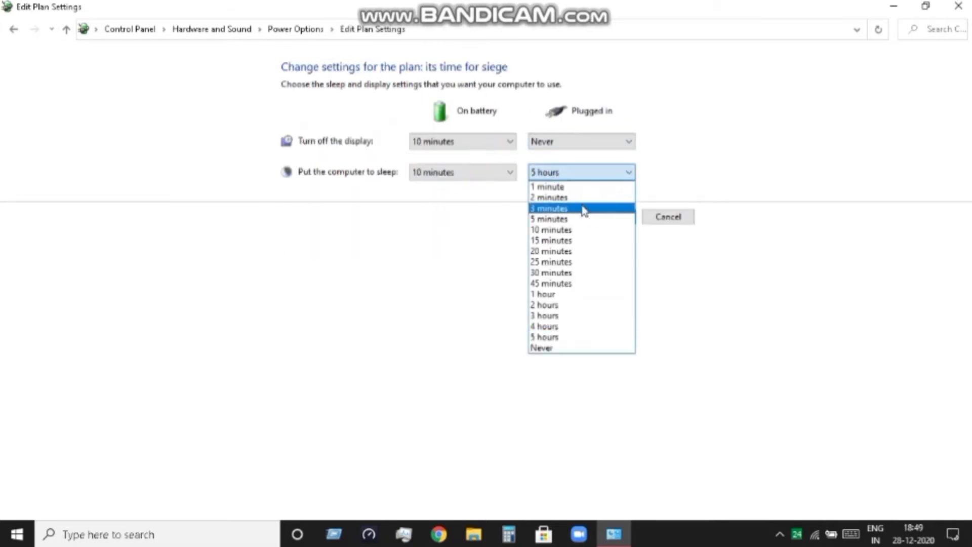
click(566, 348)
click(509, 143)
click(448, 318)
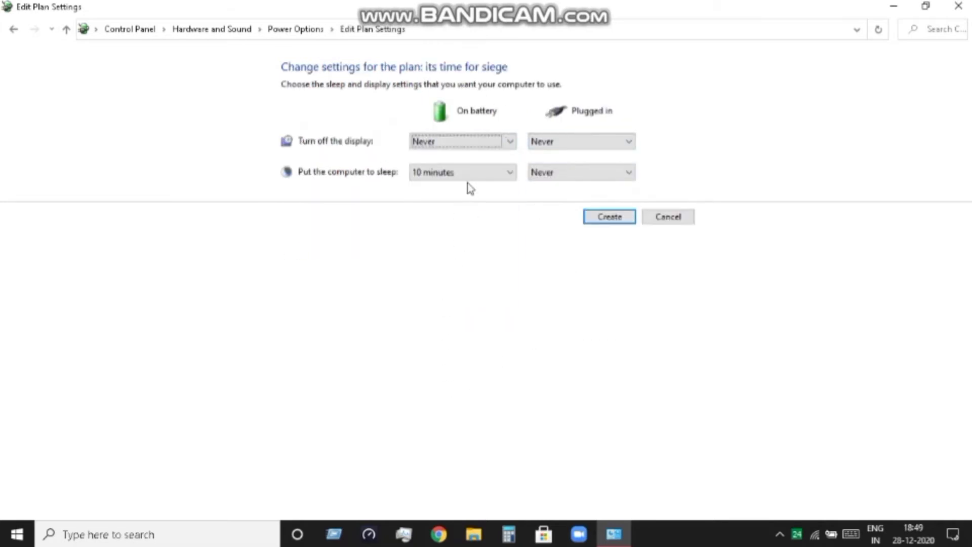
click(484, 173)
click(466, 348)
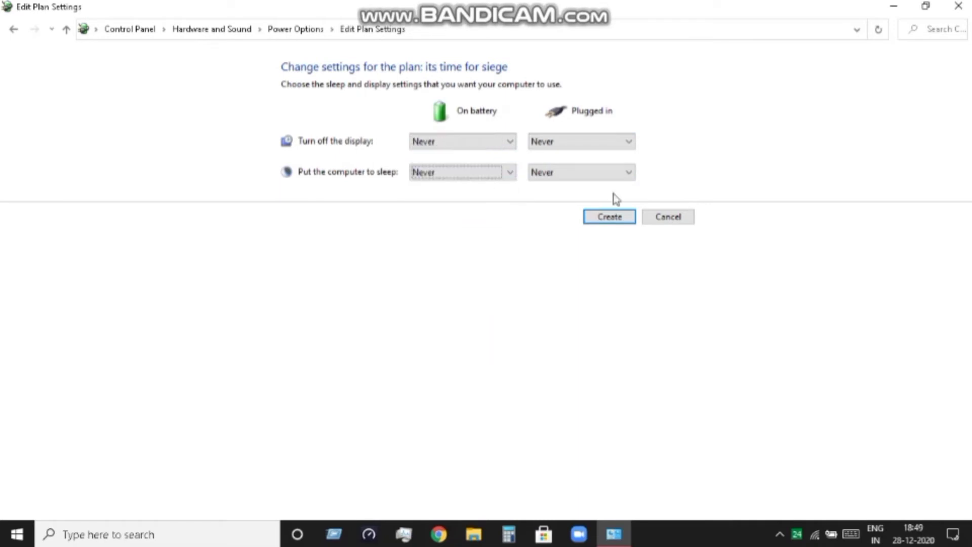
click(611, 217)
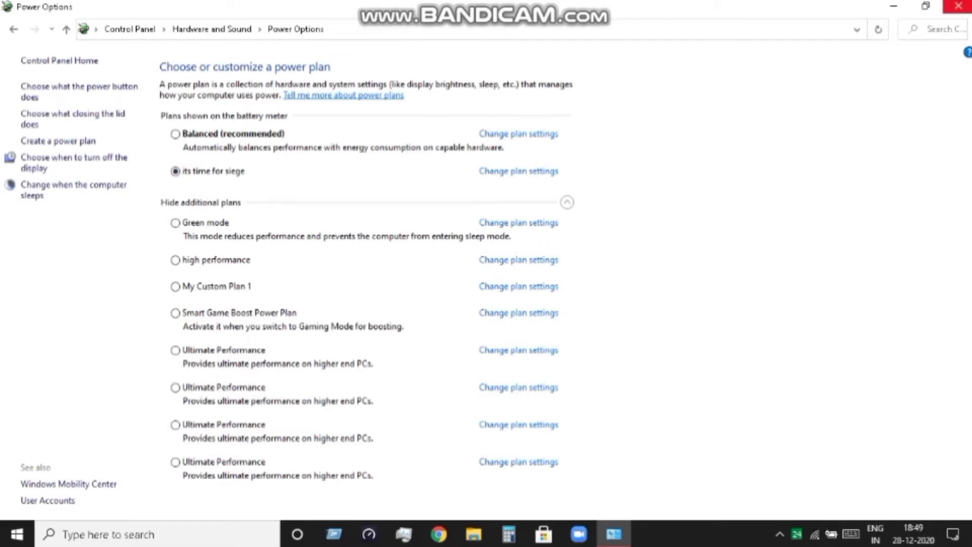
Step: Close Power Options and refresh the desktop
click(959, 5)
right_click(483, 138)
click(559, 204)
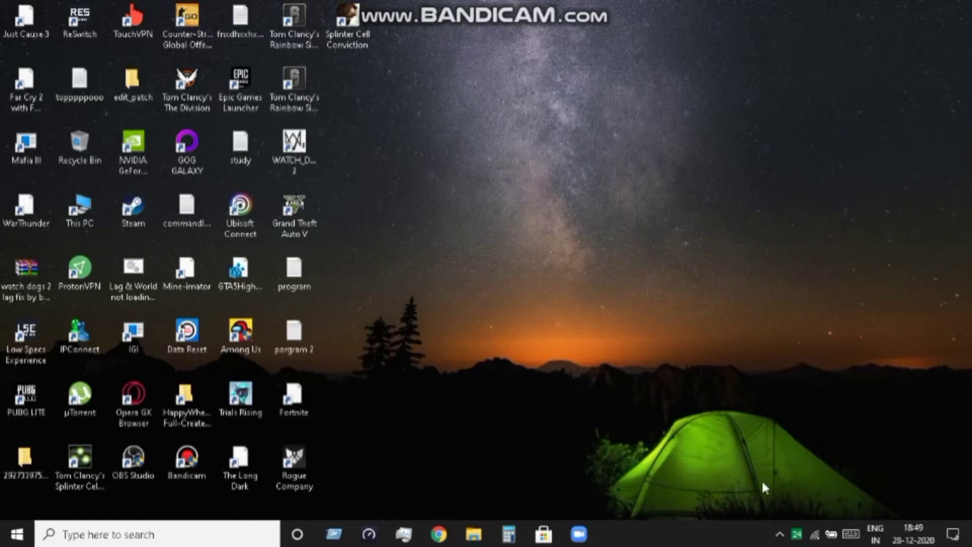
click(779, 534)
click(780, 534)
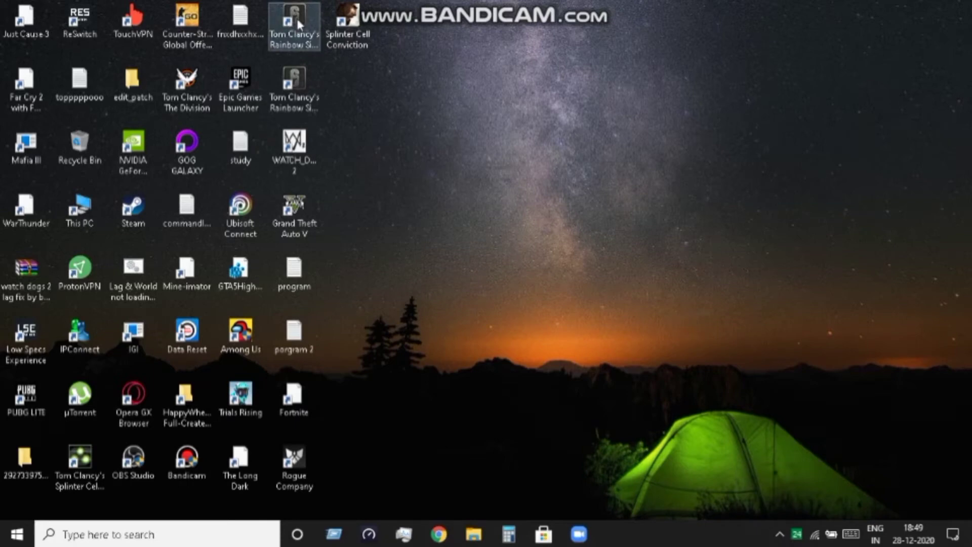
Step: Move the Rainbow Six Siege - Vulkan shortcut beside the standard Rainbow Six Siege shortcut, and launch the standard version
click(303, 81)
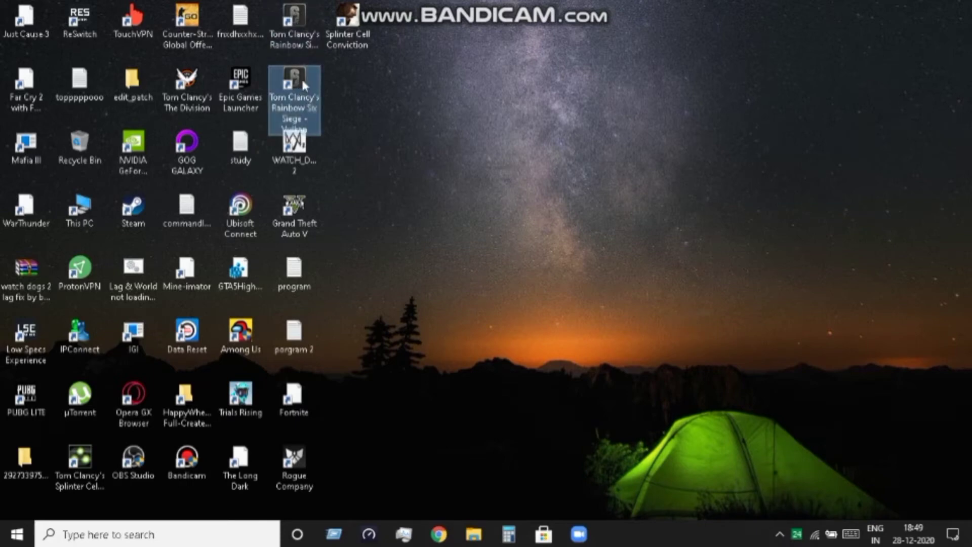
drag(302, 78, 368, 74)
click(306, 17)
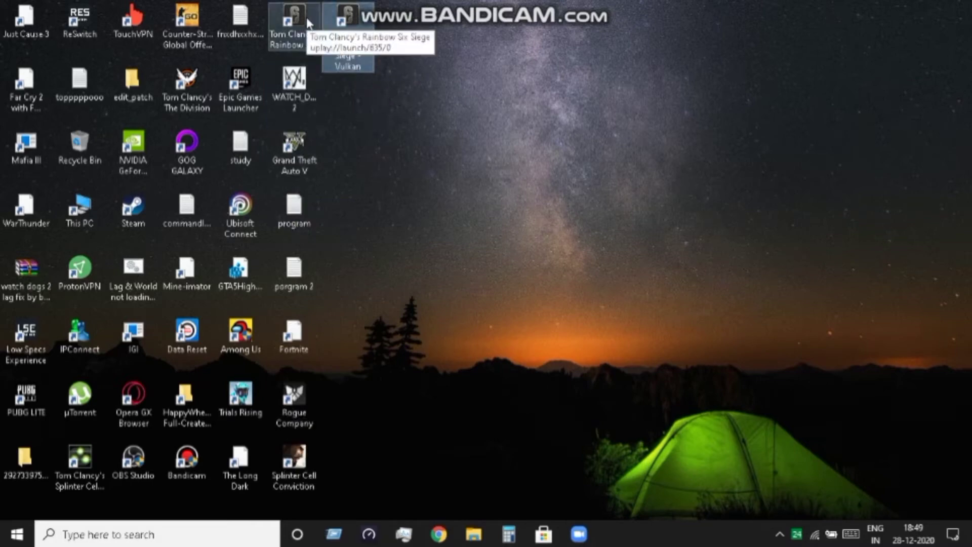
click(347, 28)
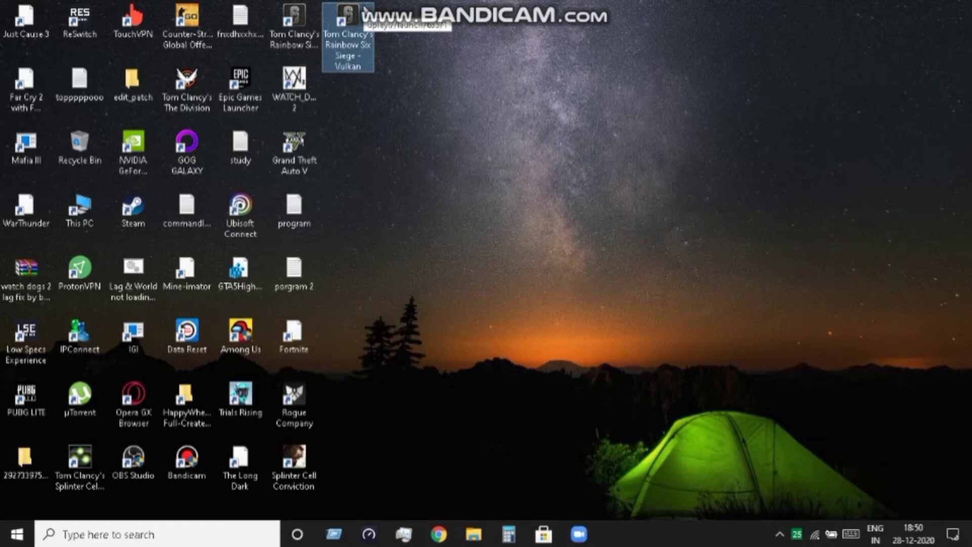
click(294, 15)
mouse_move(285, 19)
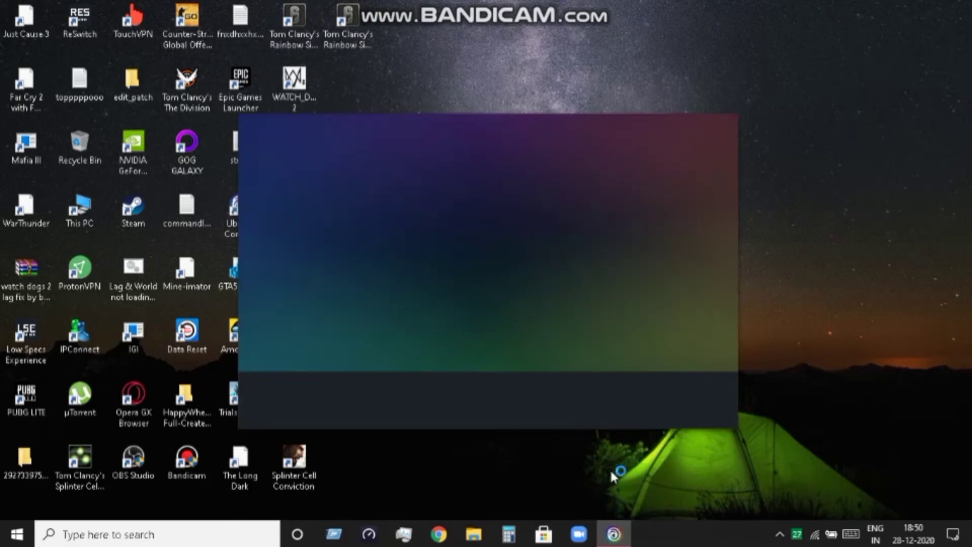
Step: Switch to the Bandicam window from its running background application
click(780, 534)
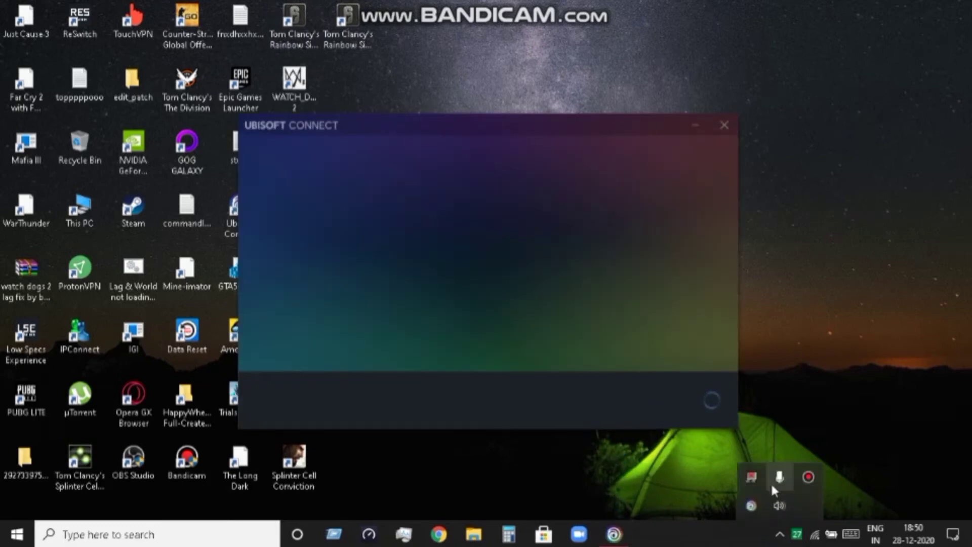
right_click(813, 478)
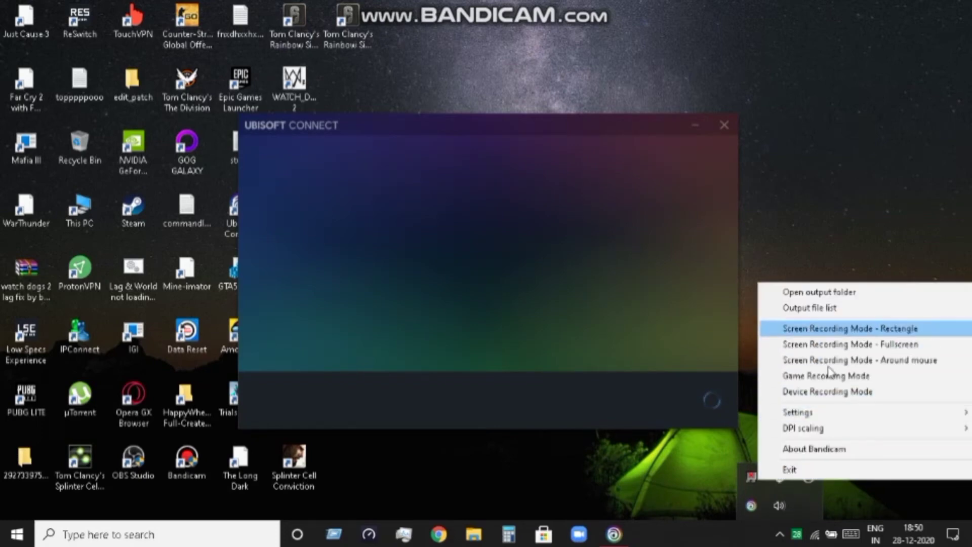
click(813, 481)
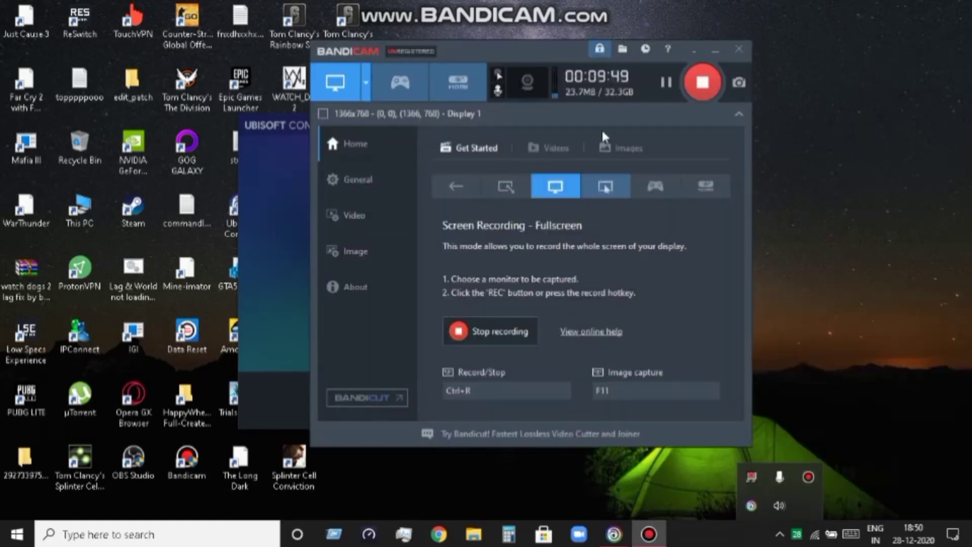